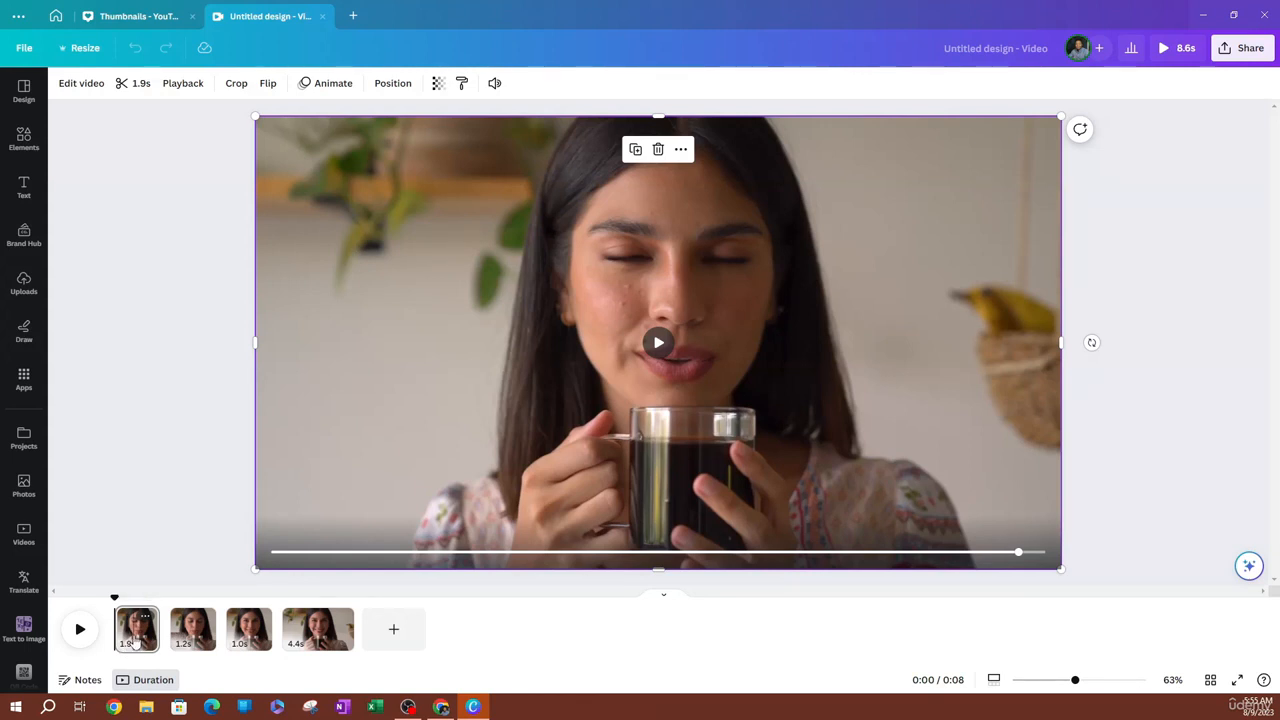
- Split the first 1.9-second clip at about 0.7 seconds and select its opening part
click(135, 641)
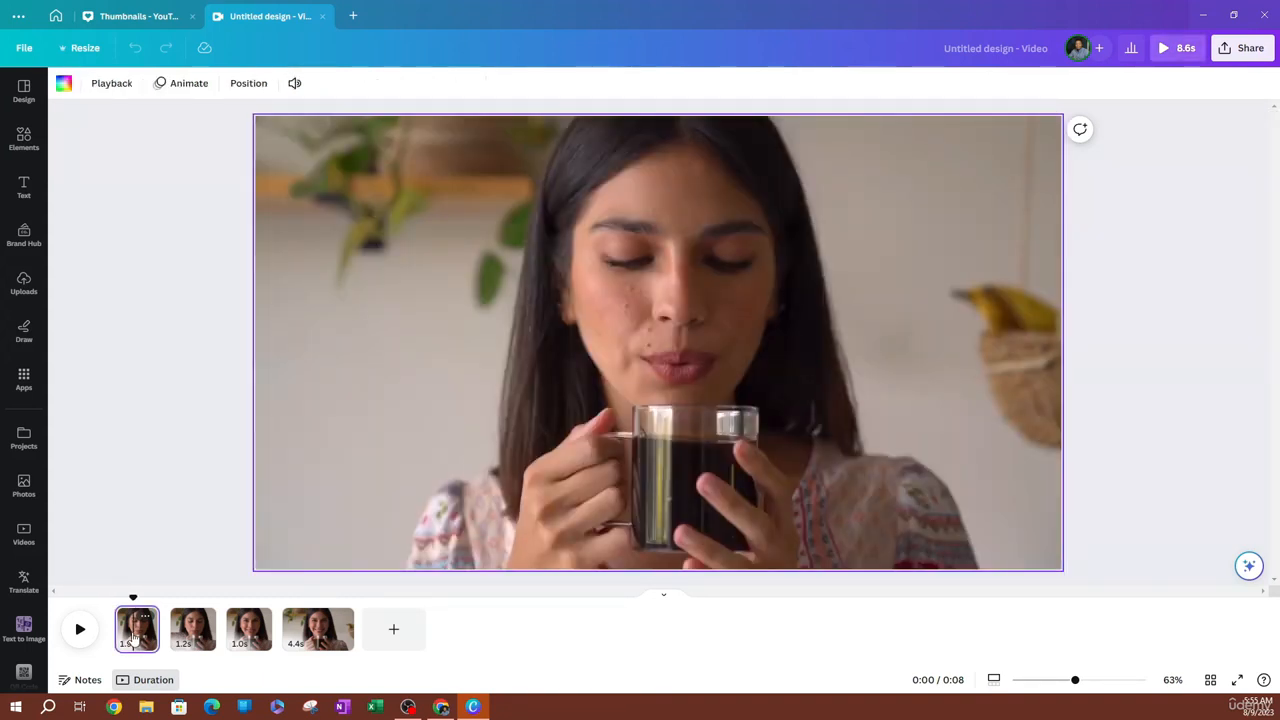
right_click(135, 640)
click(185, 576)
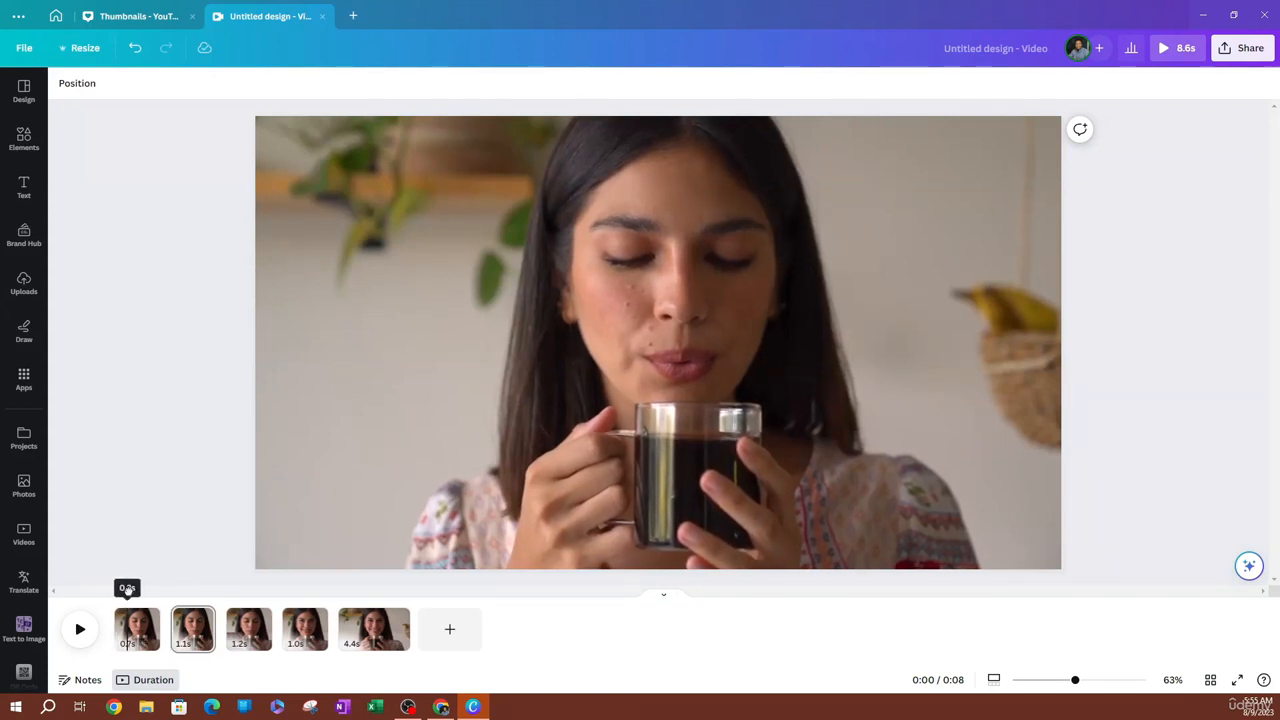
click(136, 637)
click(136, 637)
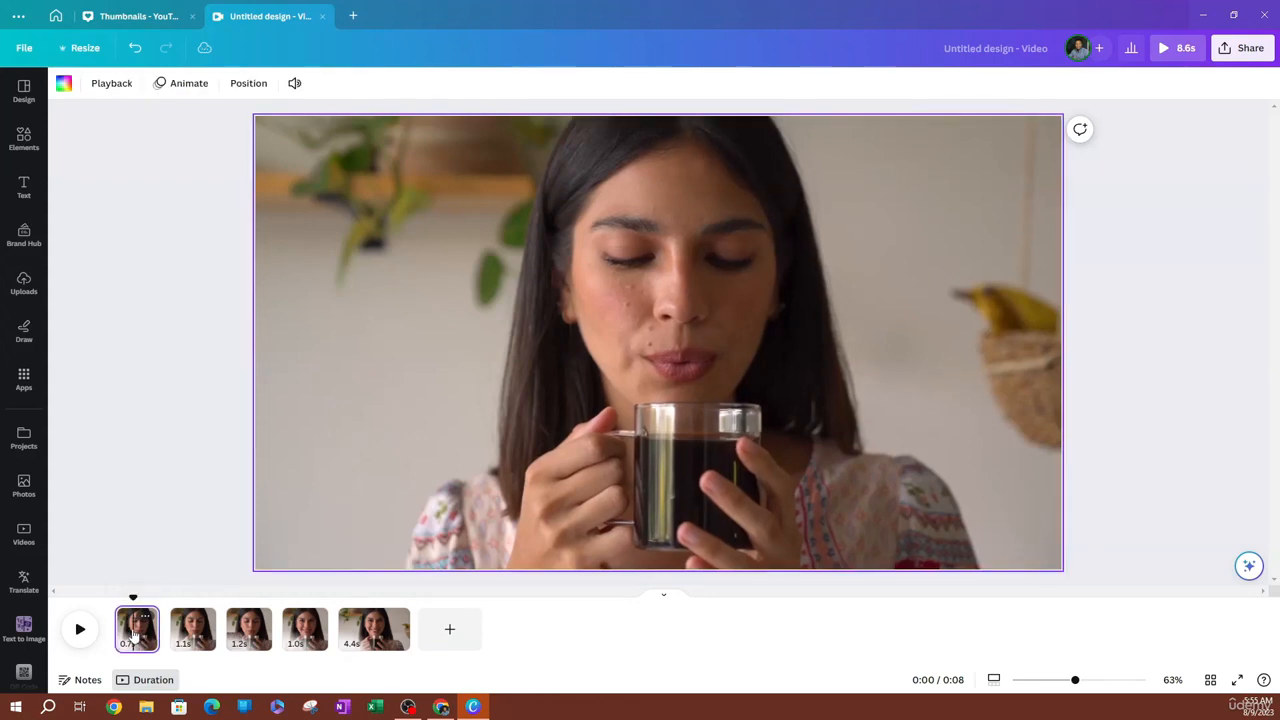
- Browse the text font combinations and add the neon green "CHEERS!" style to the opening clip
click(25, 188)
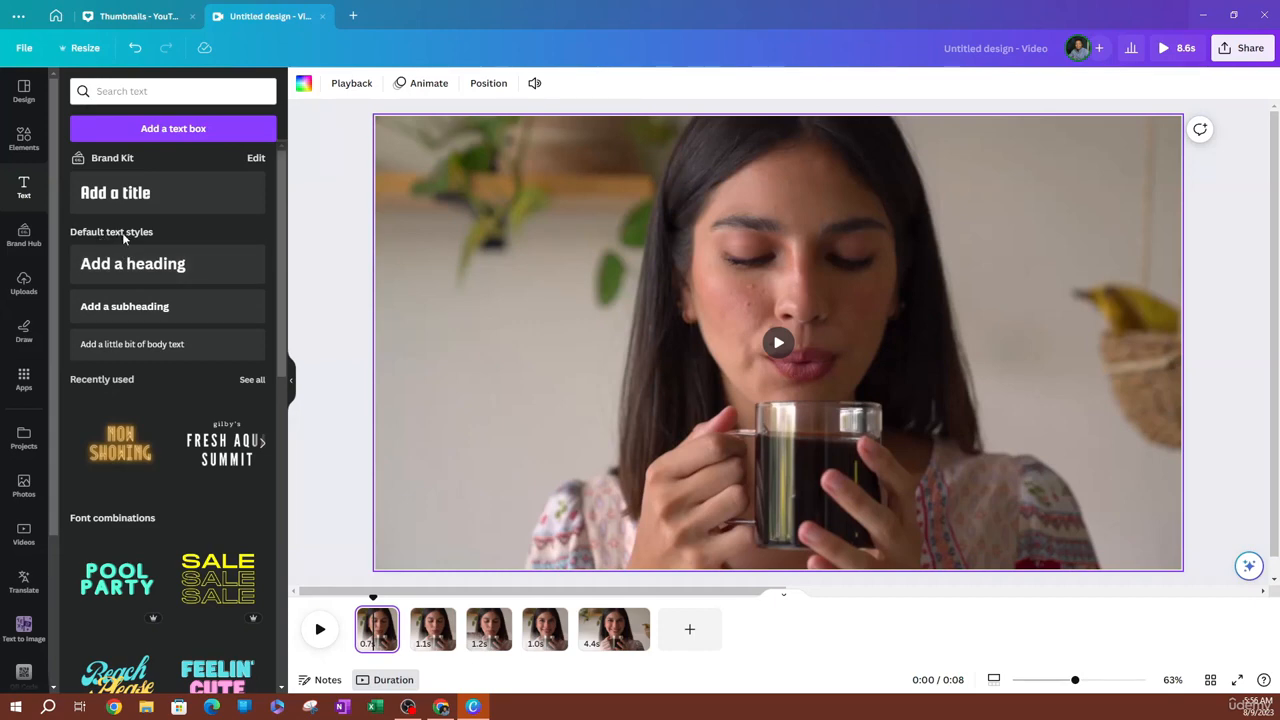
scroll(129, 264, down, 2)
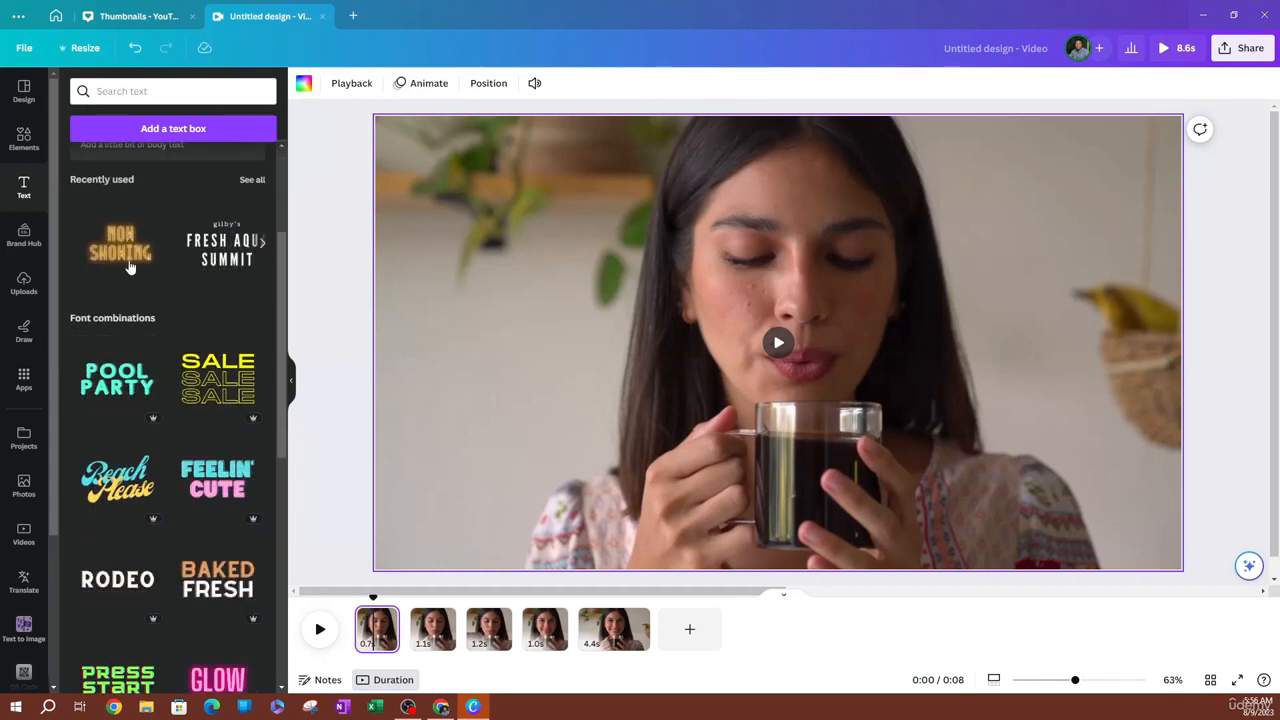
mouse_move(129, 266)
scroll(143, 289, down, 1)
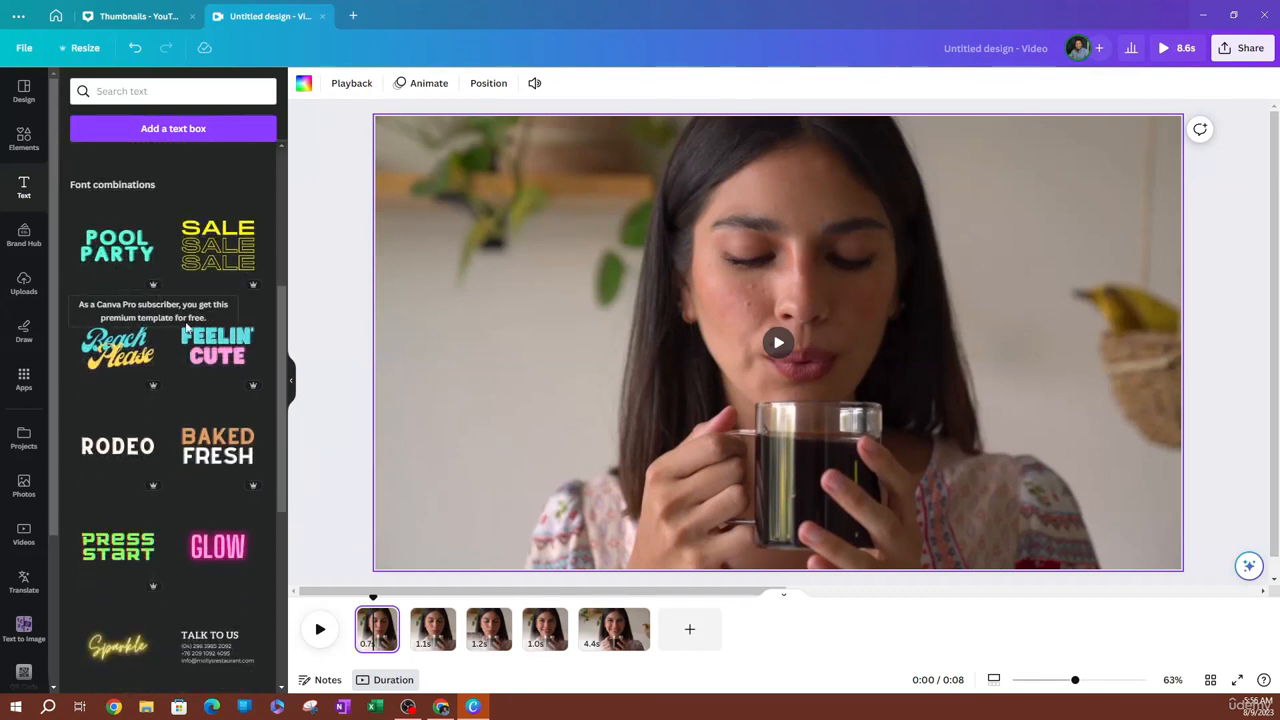
scroll(166, 319, up, 1)
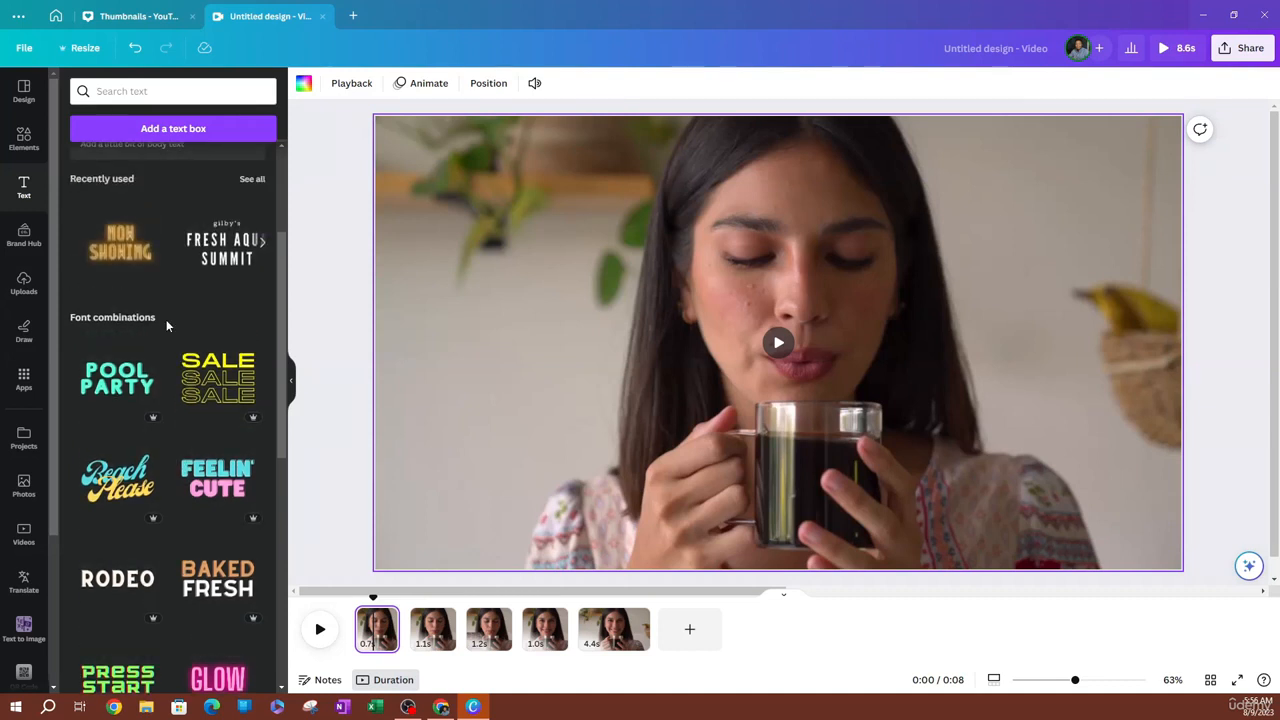
scroll(166, 319, down, 2)
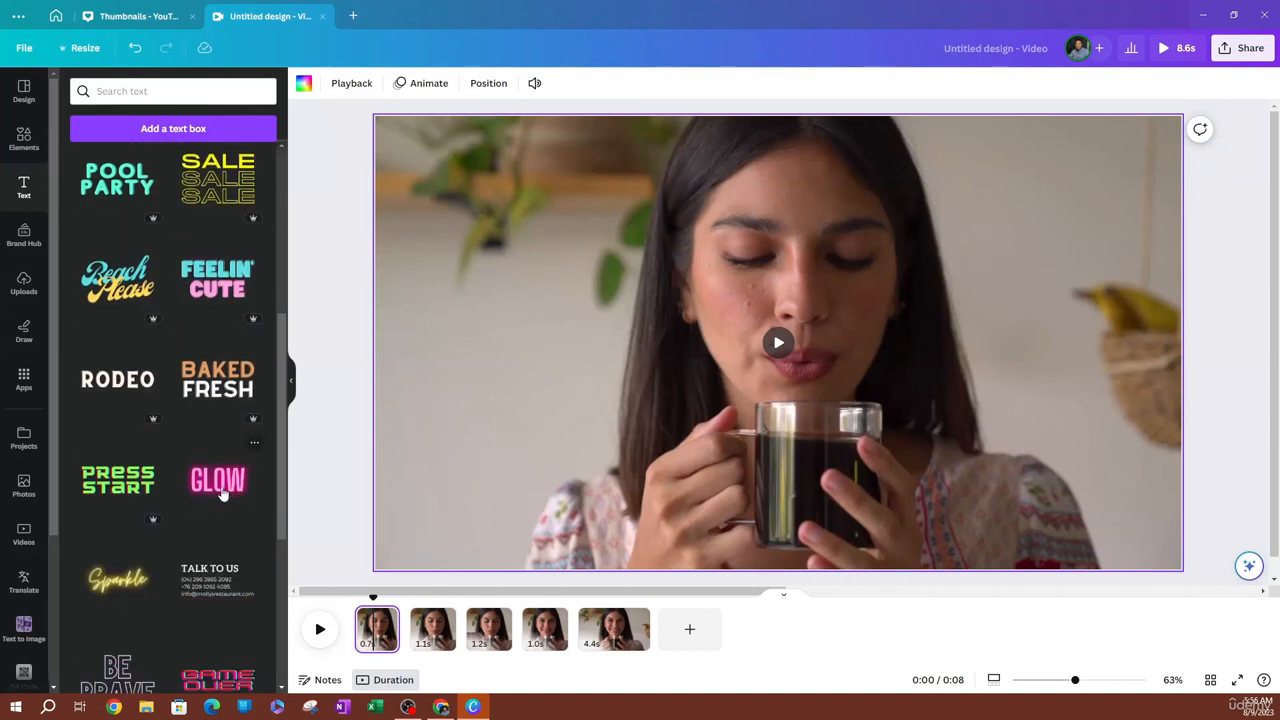
scroll(220, 500, down, 4)
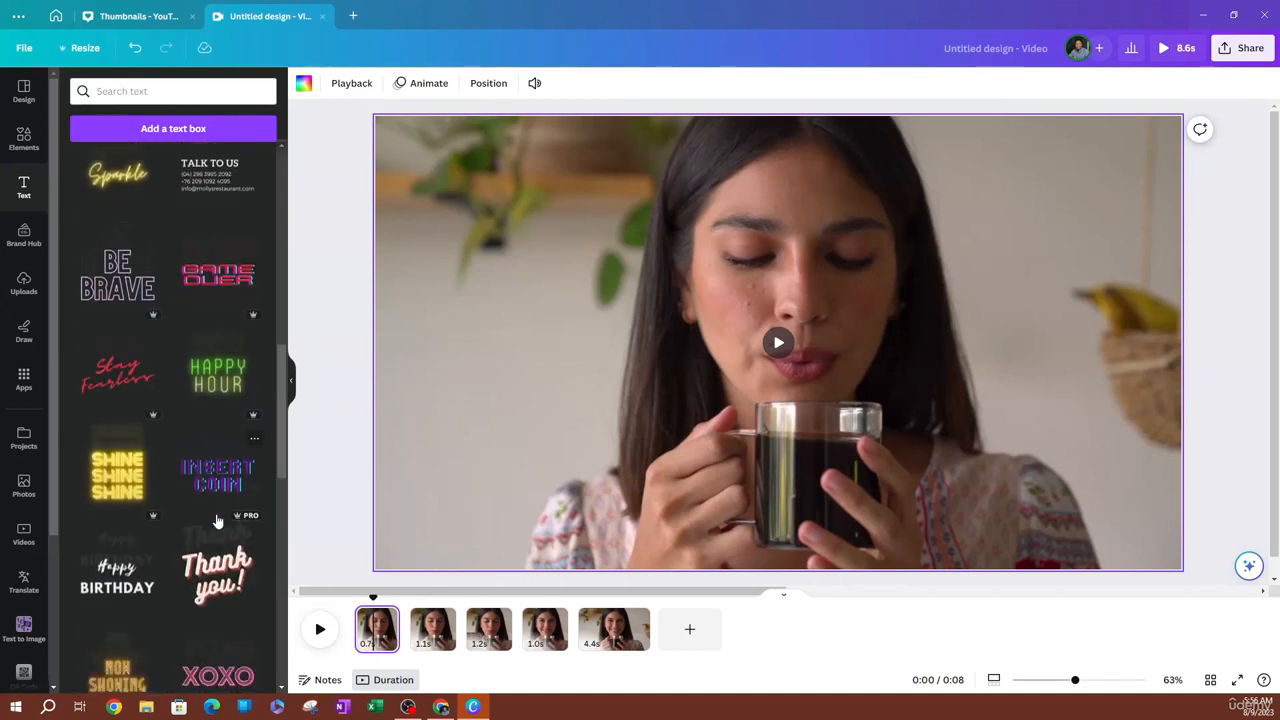
scroll(217, 520, down, 3)
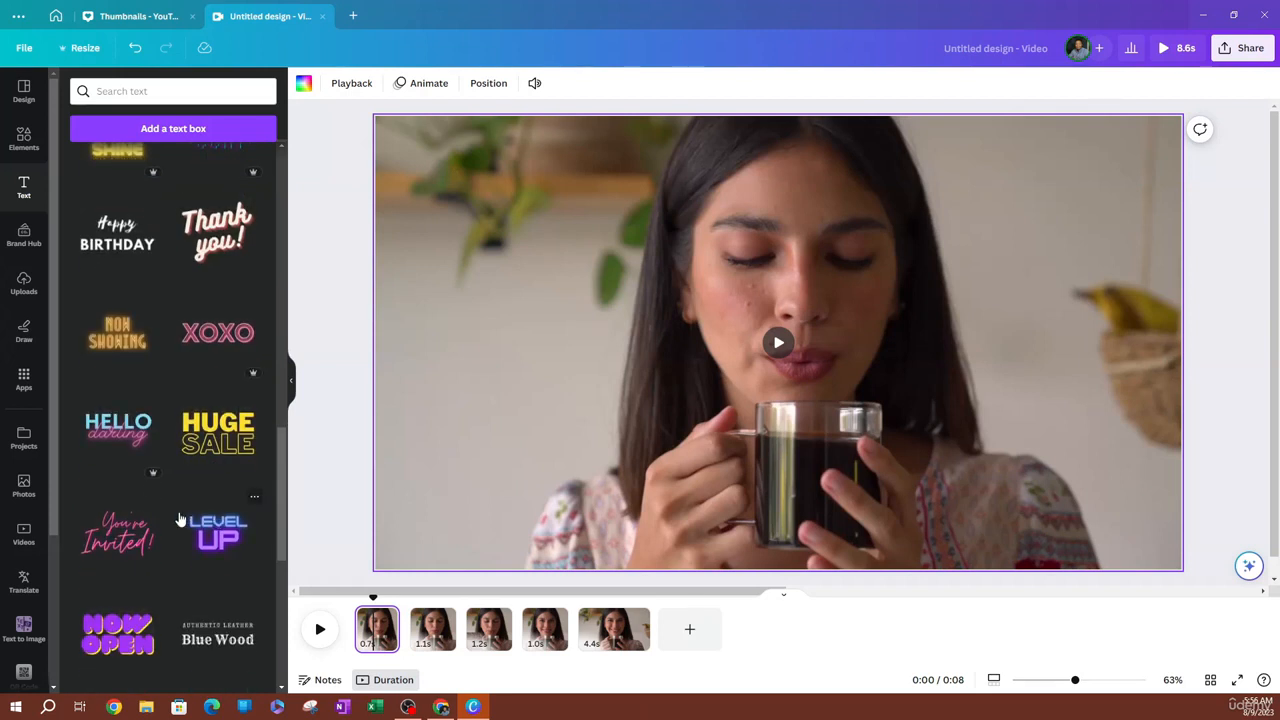
scroll(150, 478, down, 3)
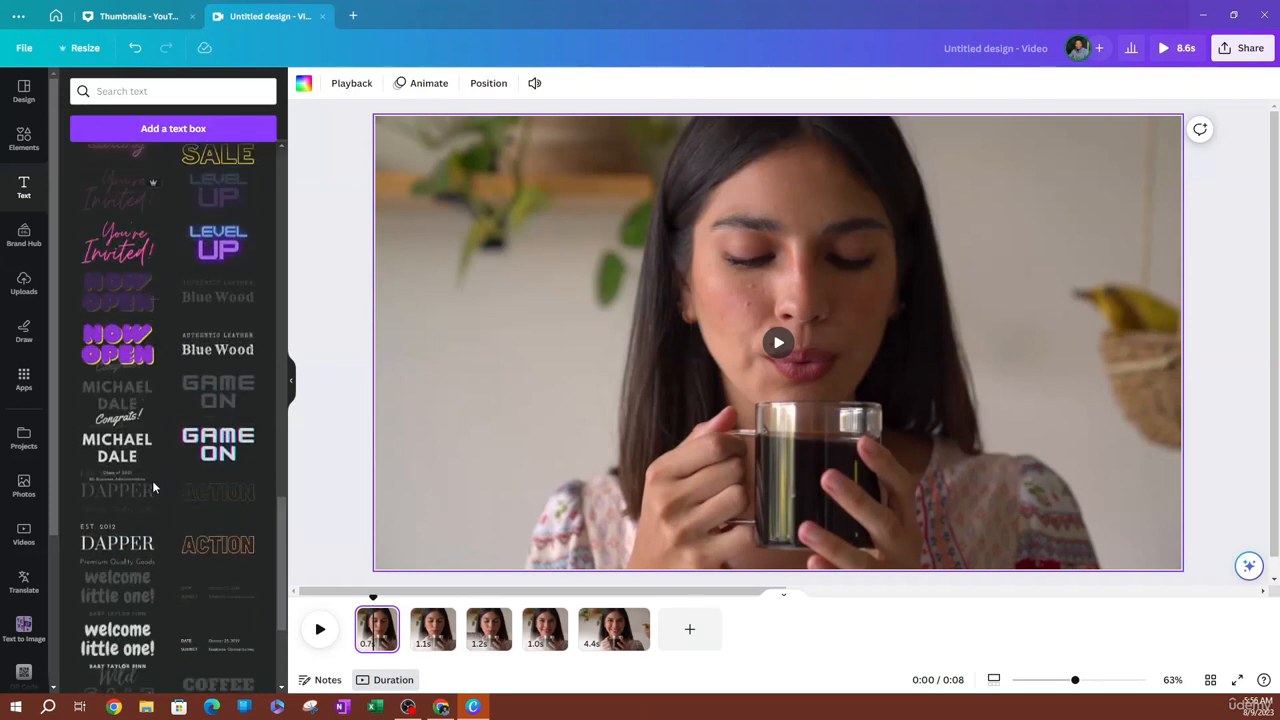
scroll(155, 487, down, 4)
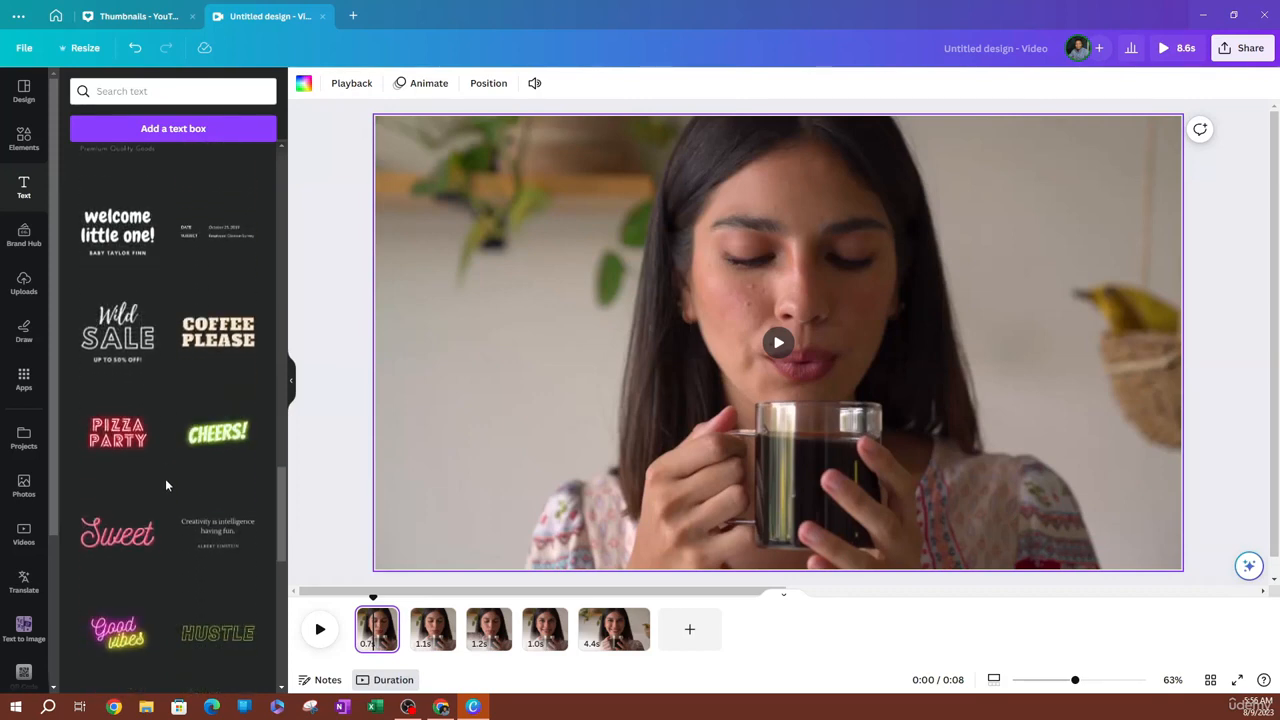
scroll(166, 485, down, 6)
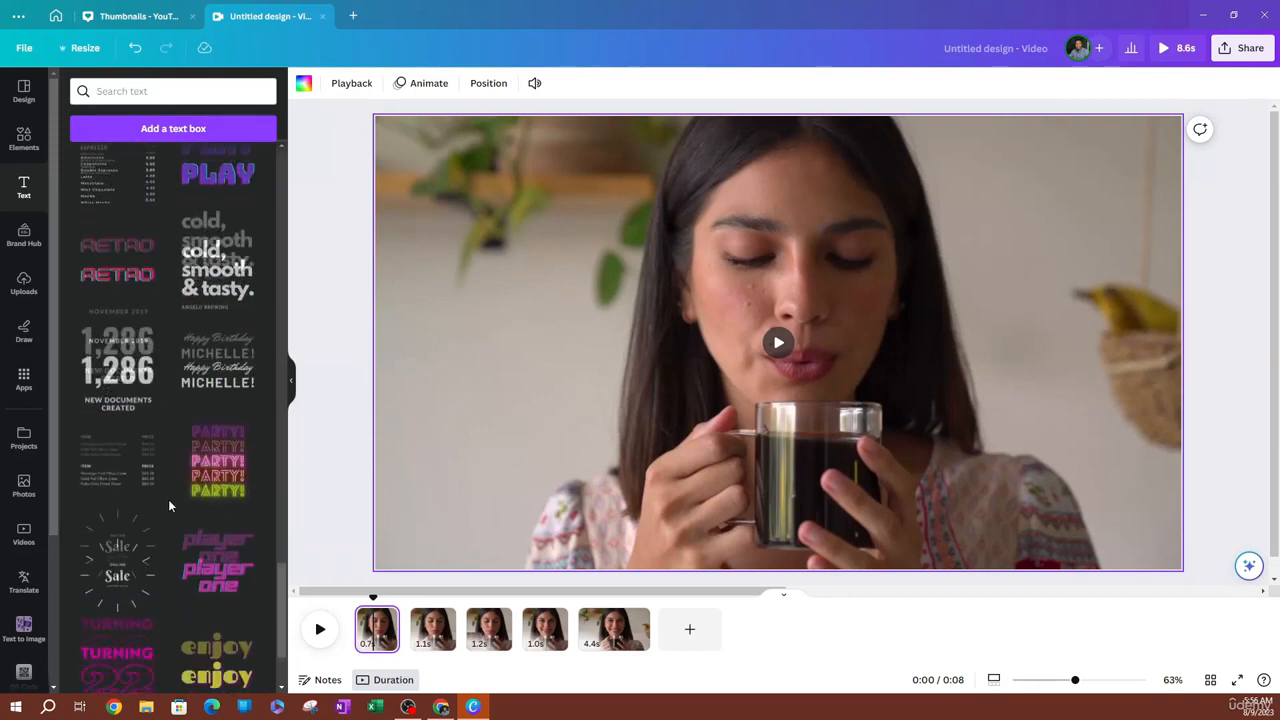
scroll(169, 507, up, 6)
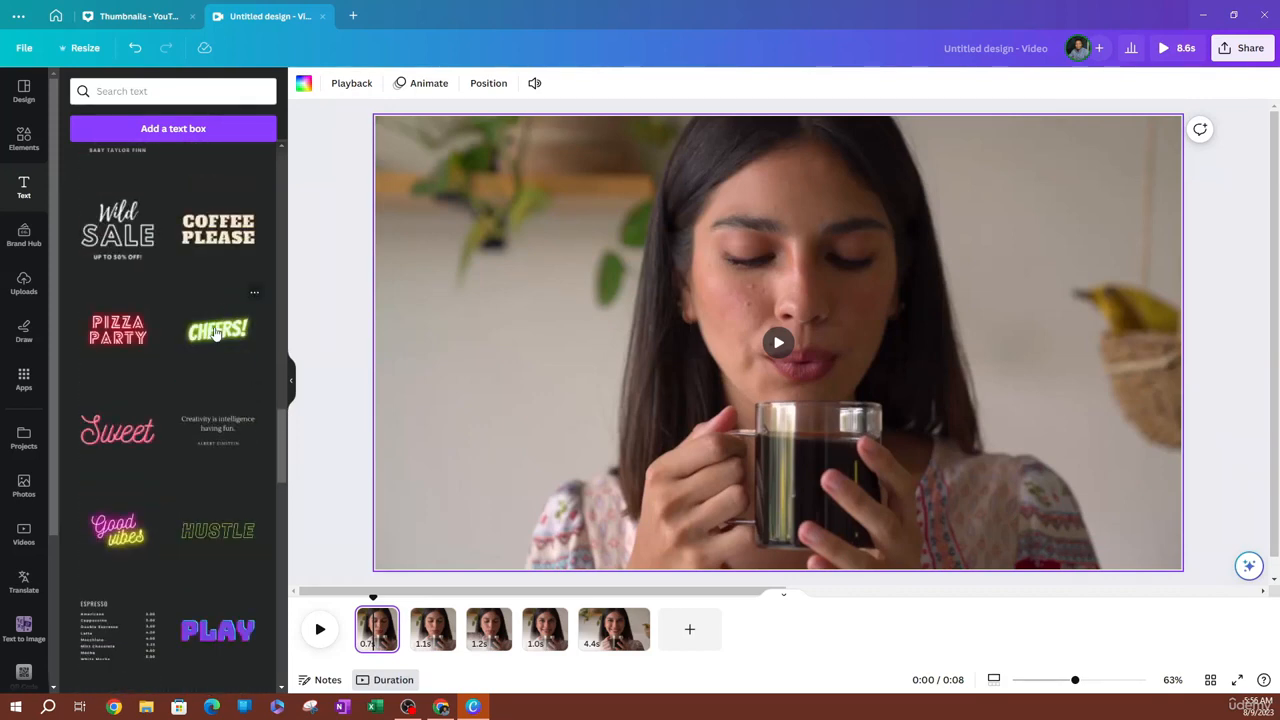
click(215, 335)
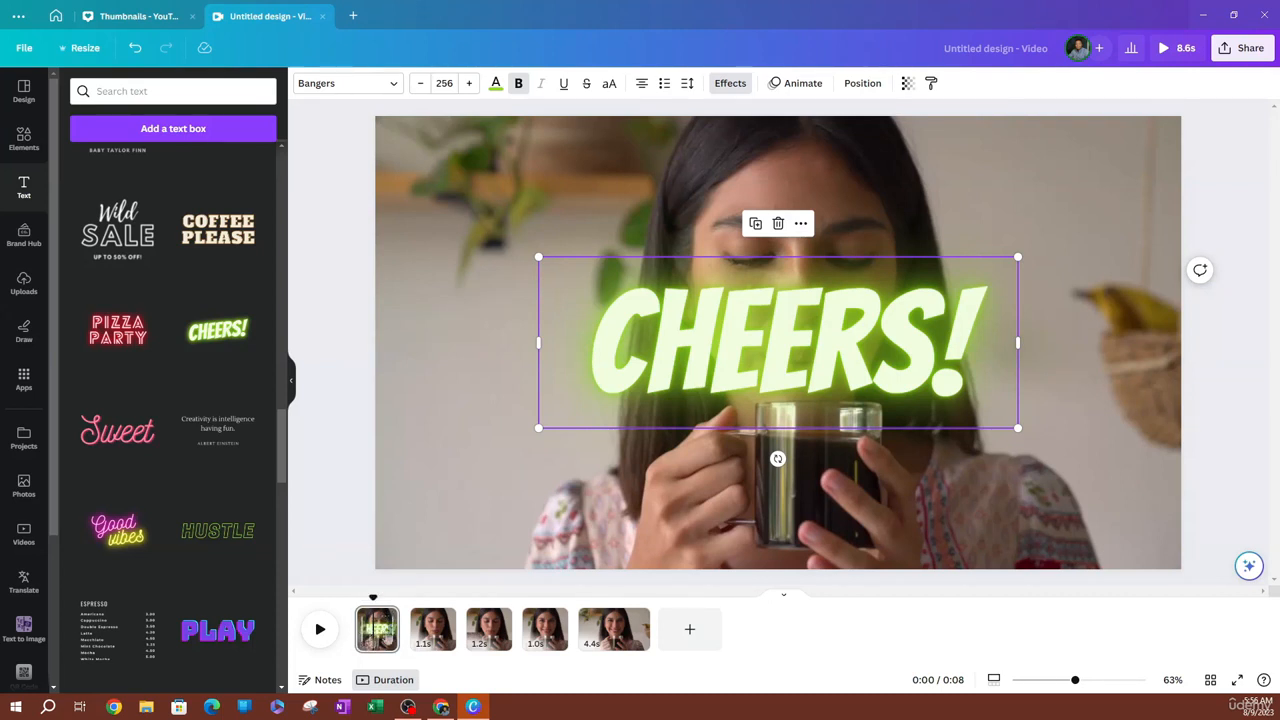
- Replace the "CHEERS!" wording with "WELCOME"
double_click(786, 378)
drag(972, 360, 592, 371)
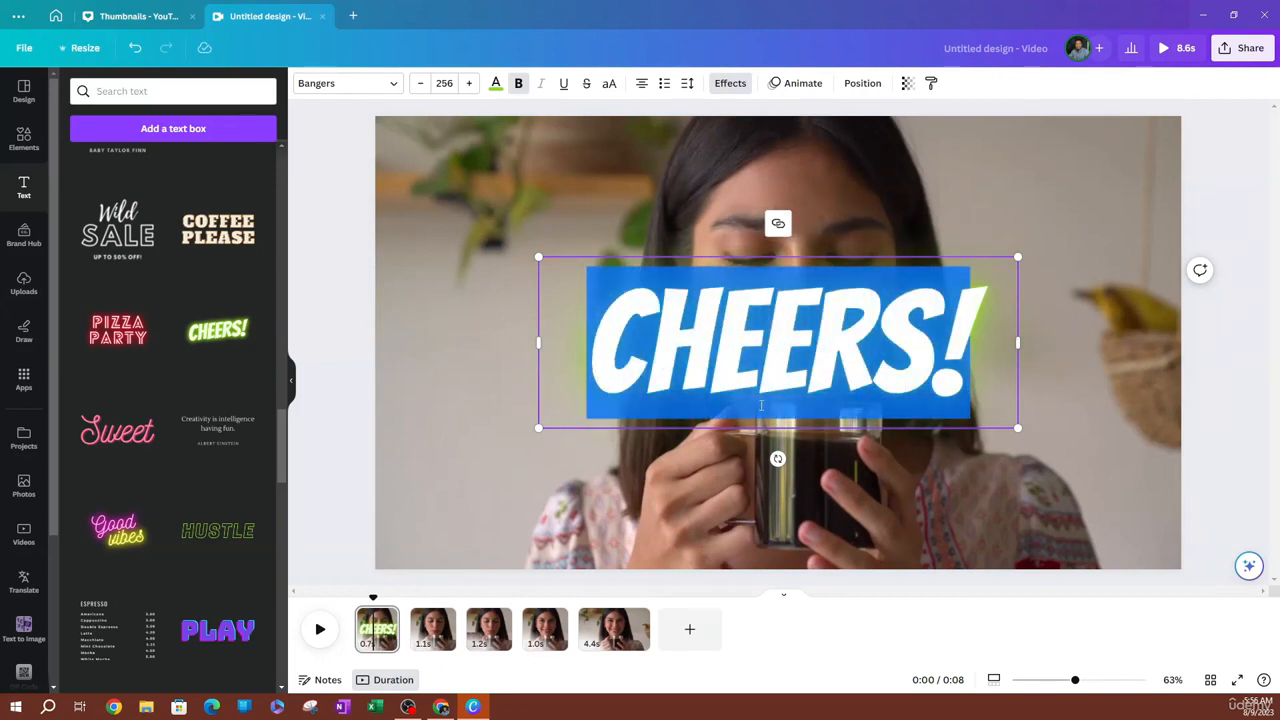
text(WELCOME R)
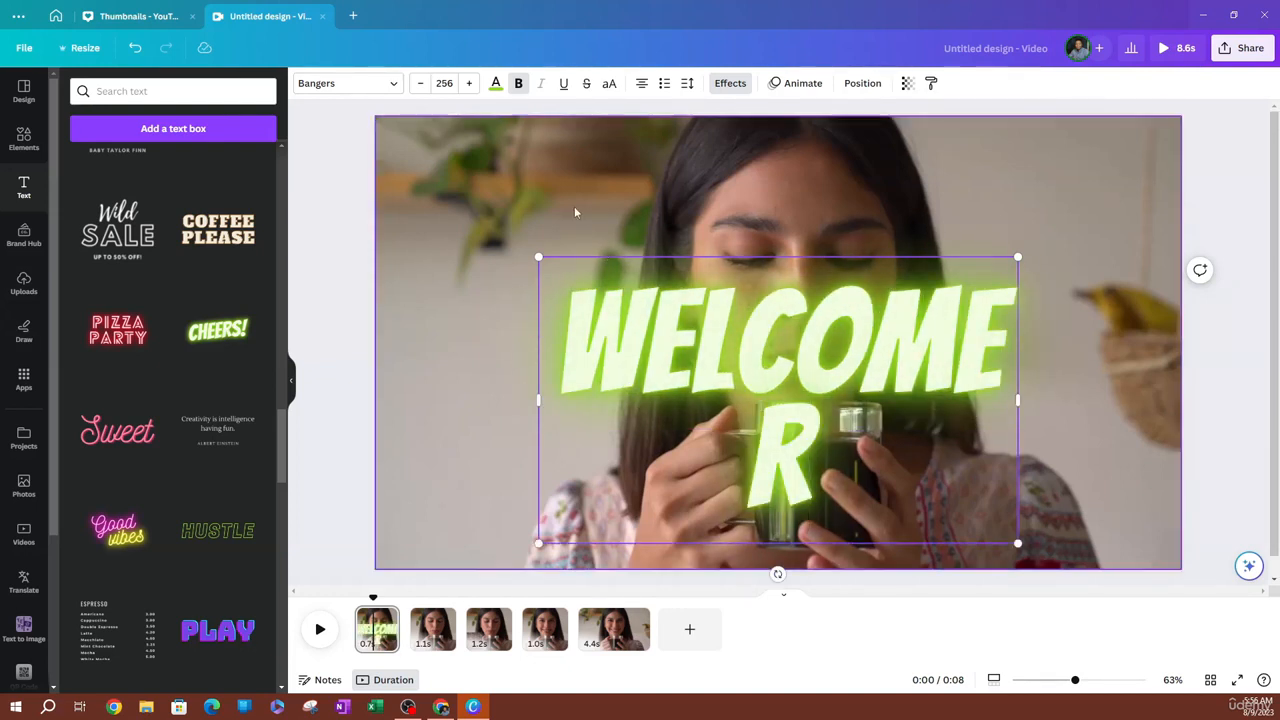
key(BackSpace)
key(BackSpace)
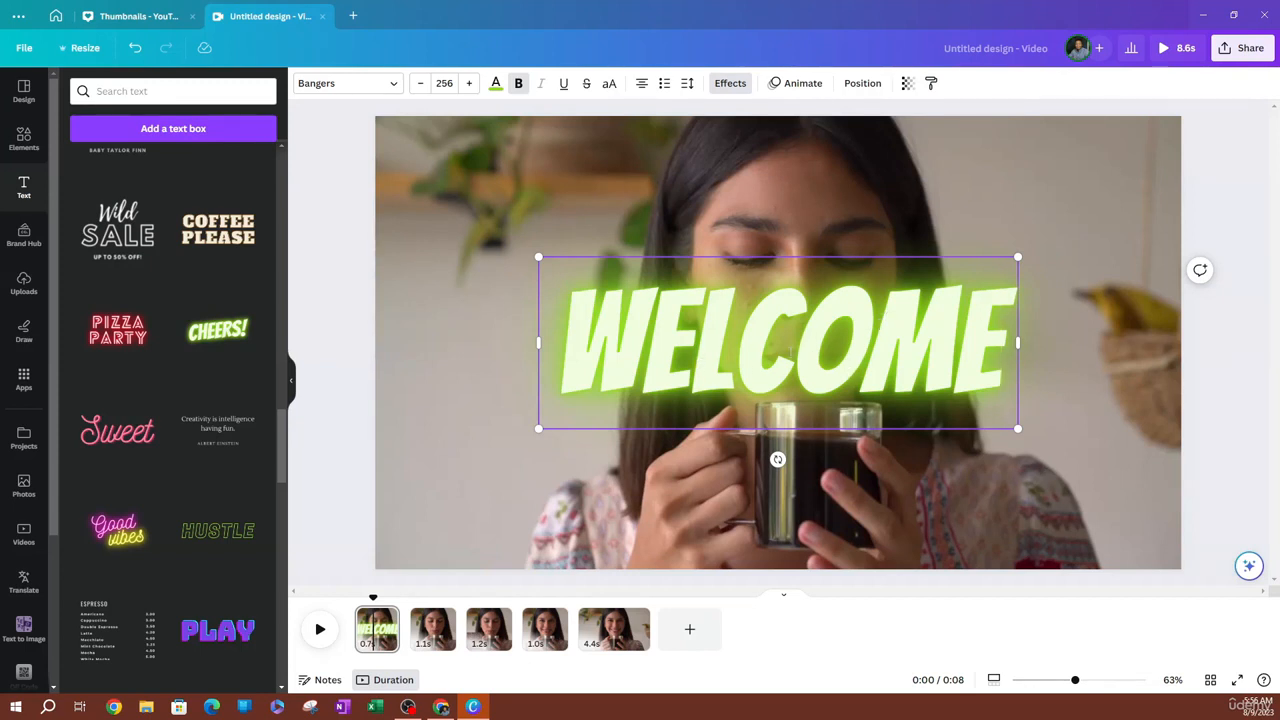
- Set the font size of the WELCOME text to 80
double_click(790, 350)
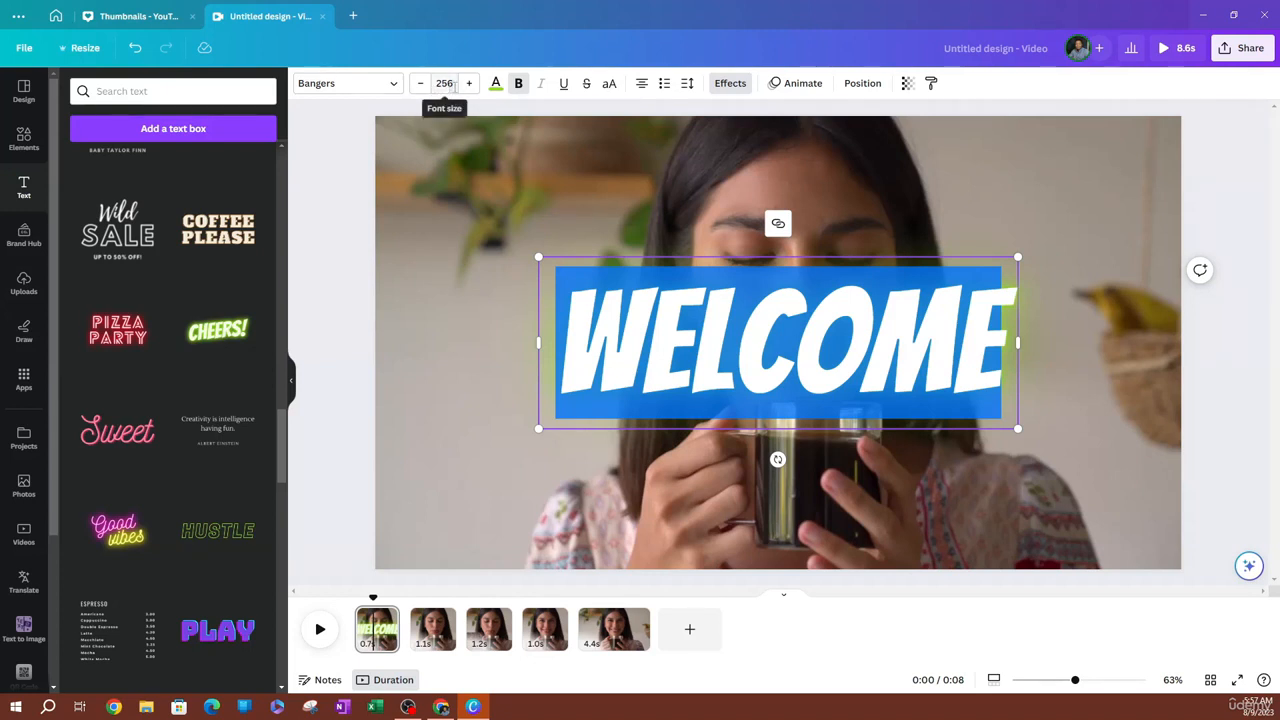
click(426, 89)
click(444, 83)
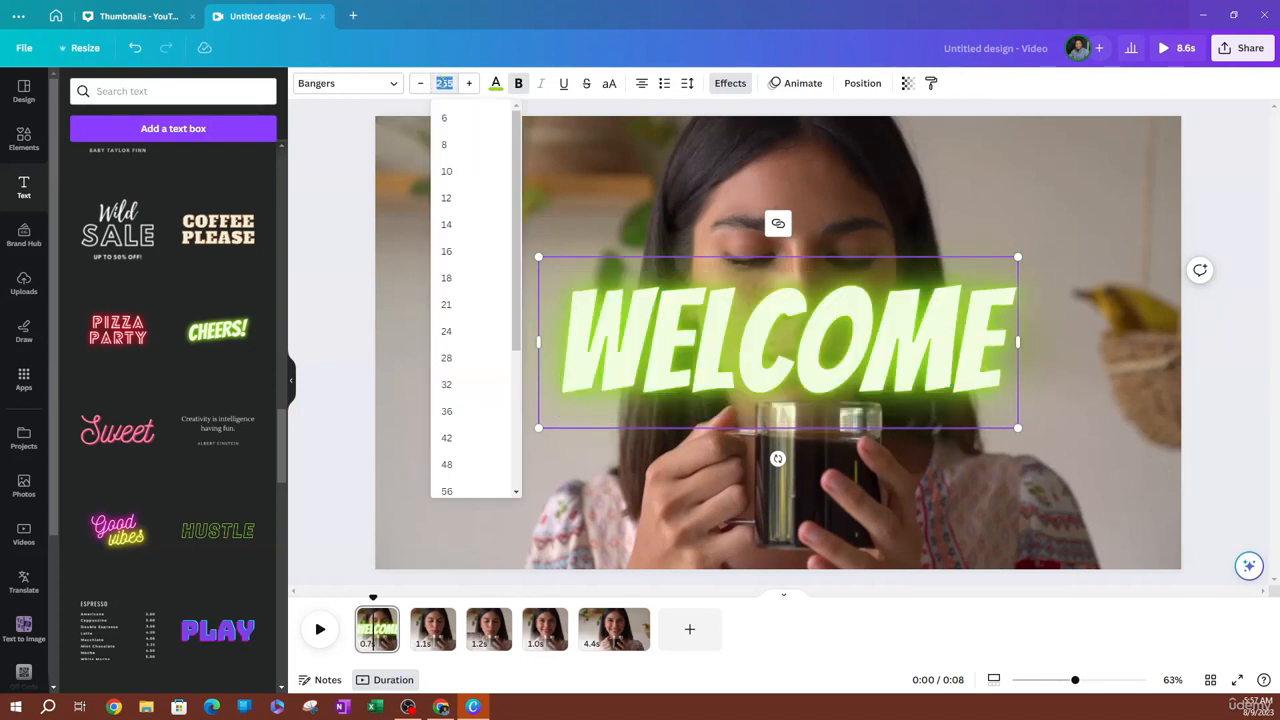
scroll(449, 414, down, 3)
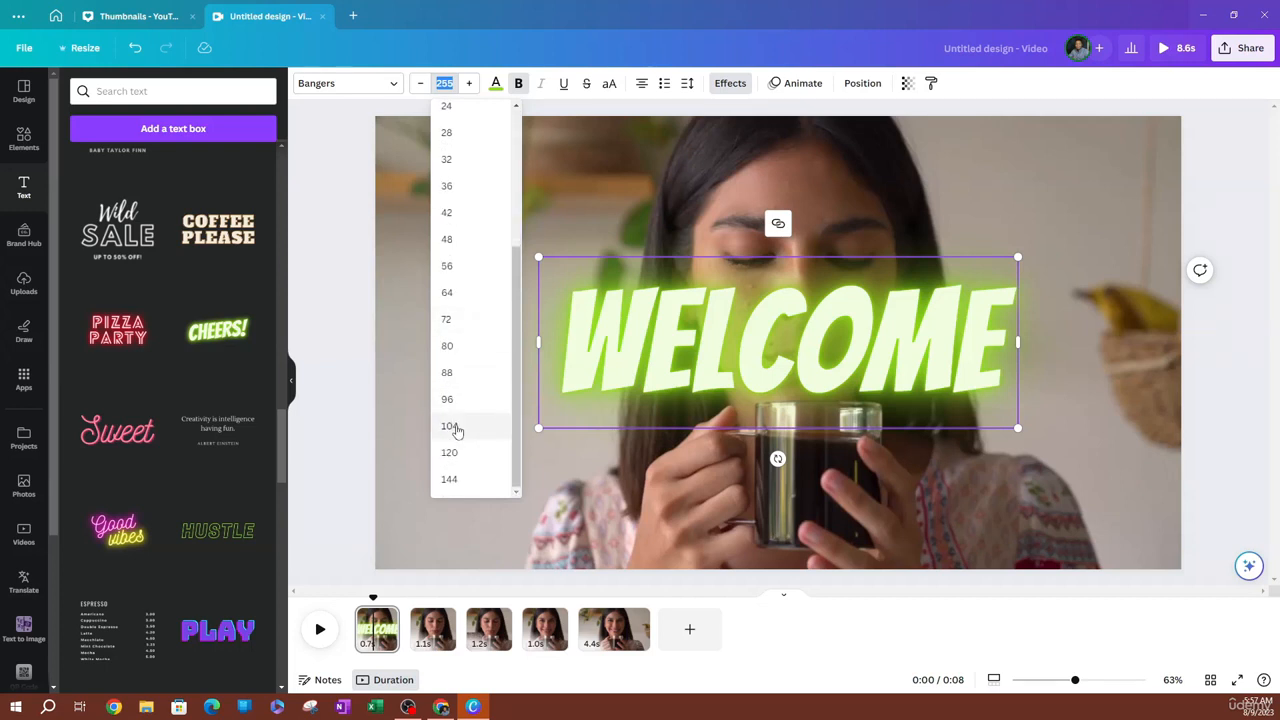
click(460, 350)
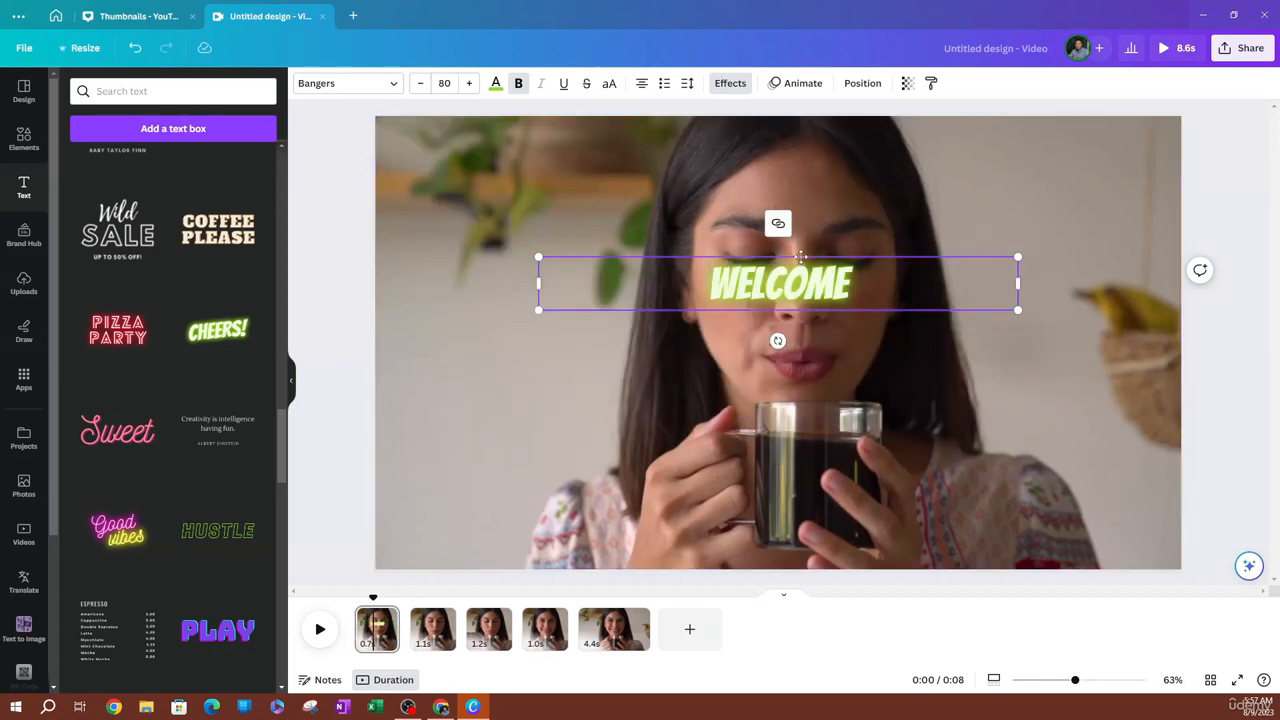
- Enlarge the WELCOME text to about size 90.2 and fit its narrowed box into the lower-left corner of the video frame
drag(800, 258, 484, 505)
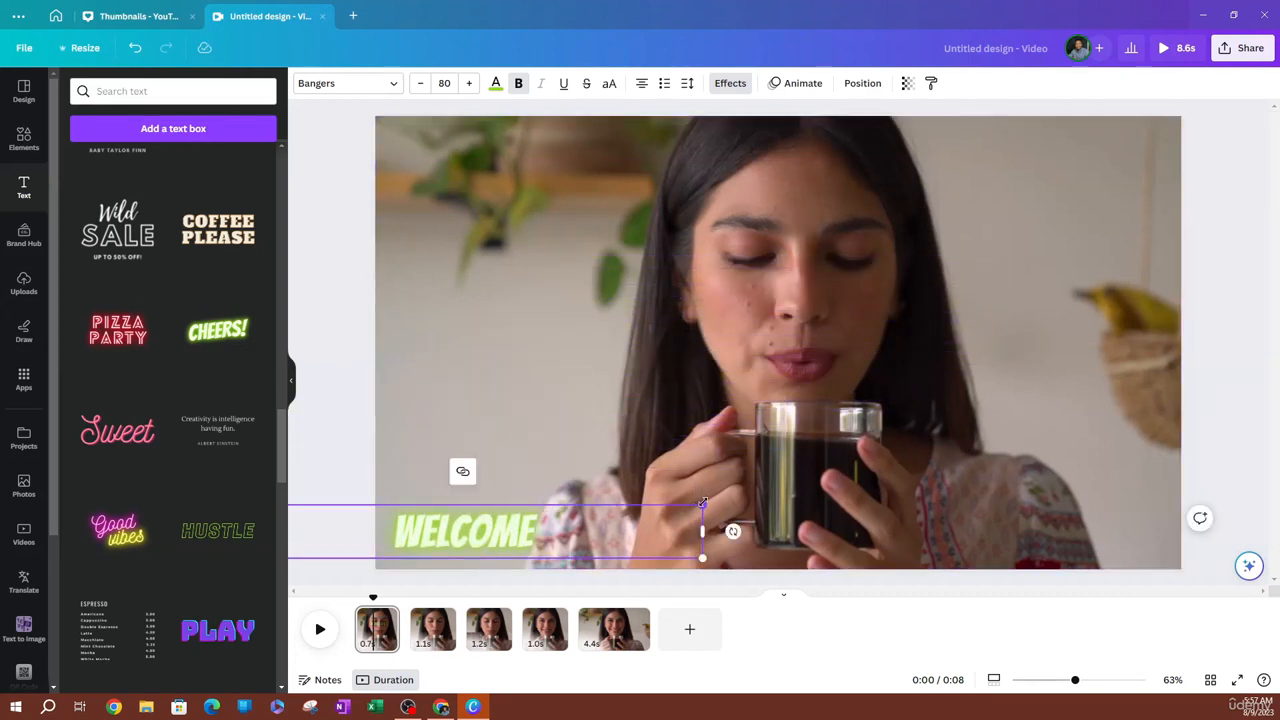
drag(703, 503, 763, 498)
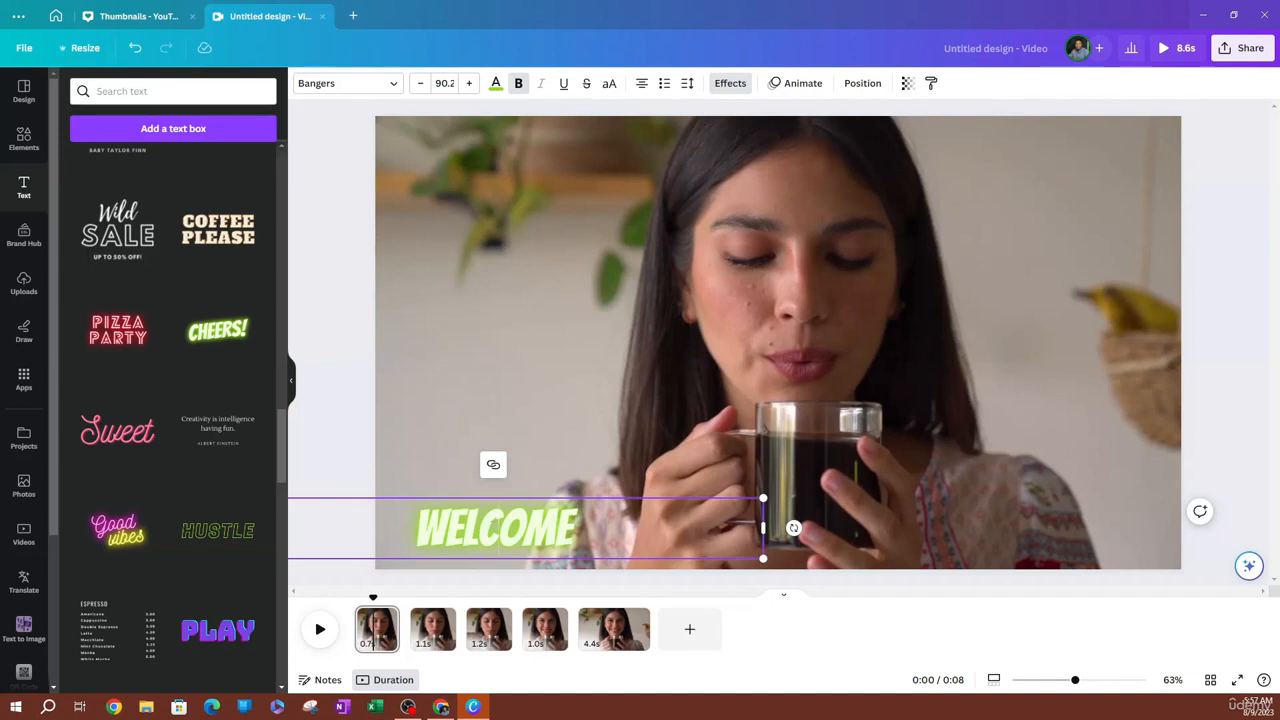
drag(758, 529, 530, 497)
click(529, 397)
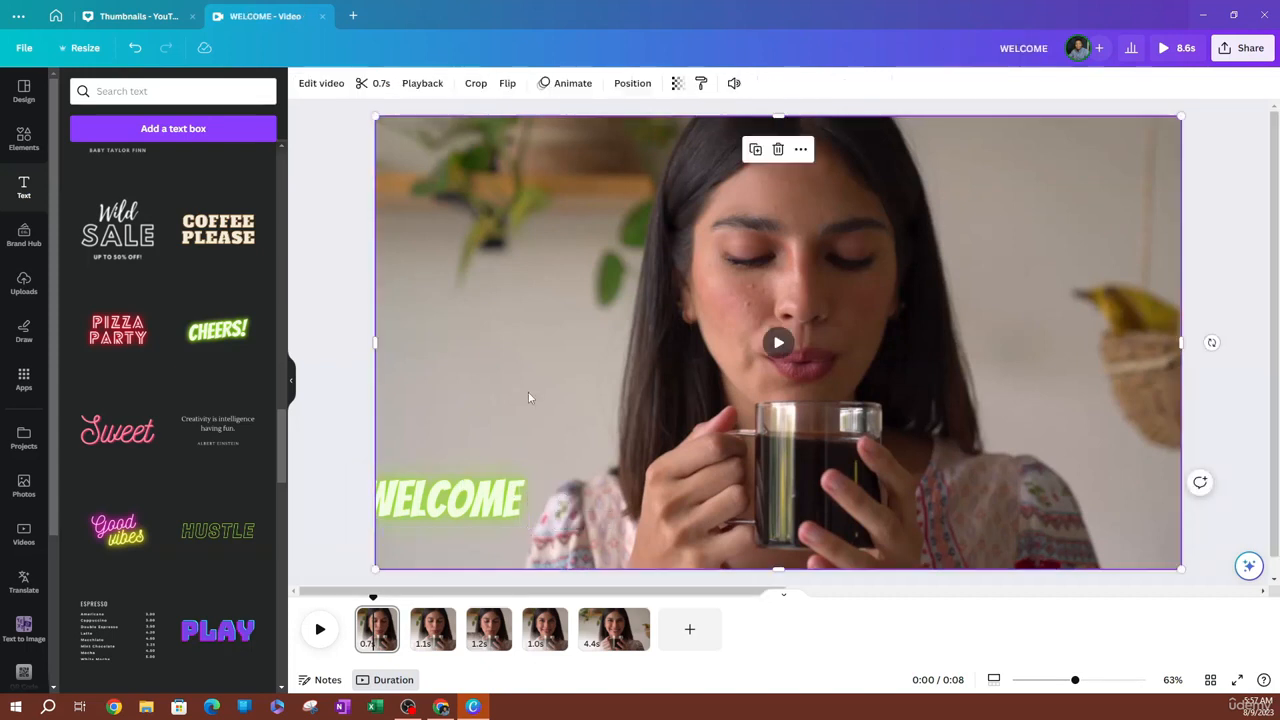
drag(429, 490, 484, 528)
click(452, 500)
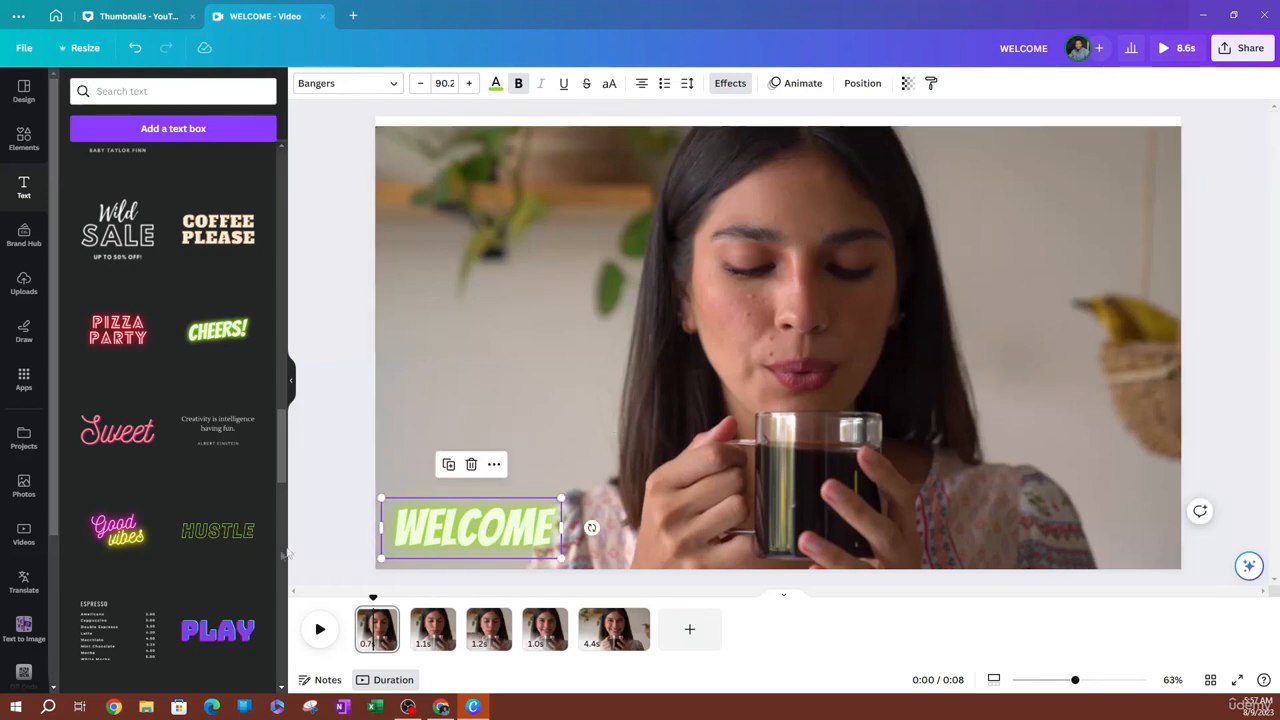
- Justify the WELCOME text and give it the Neon effect with an intensity of 70
click(518, 88)
click(643, 86)
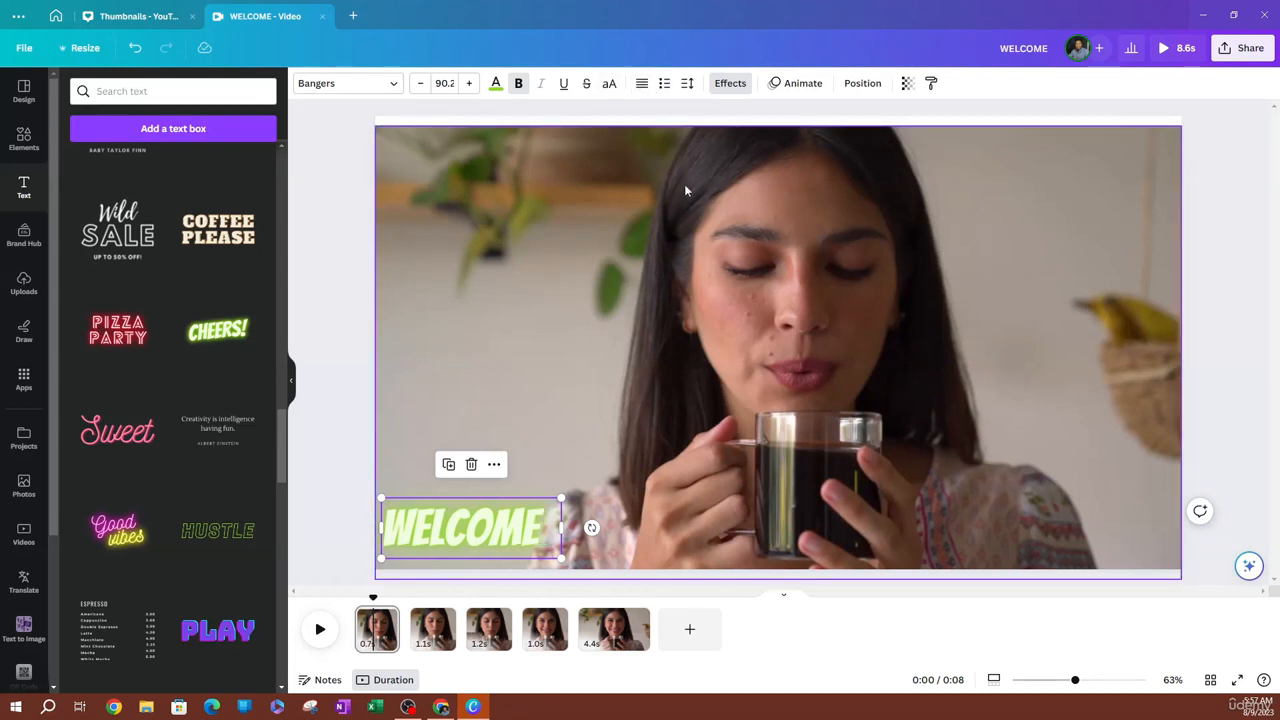
click(742, 86)
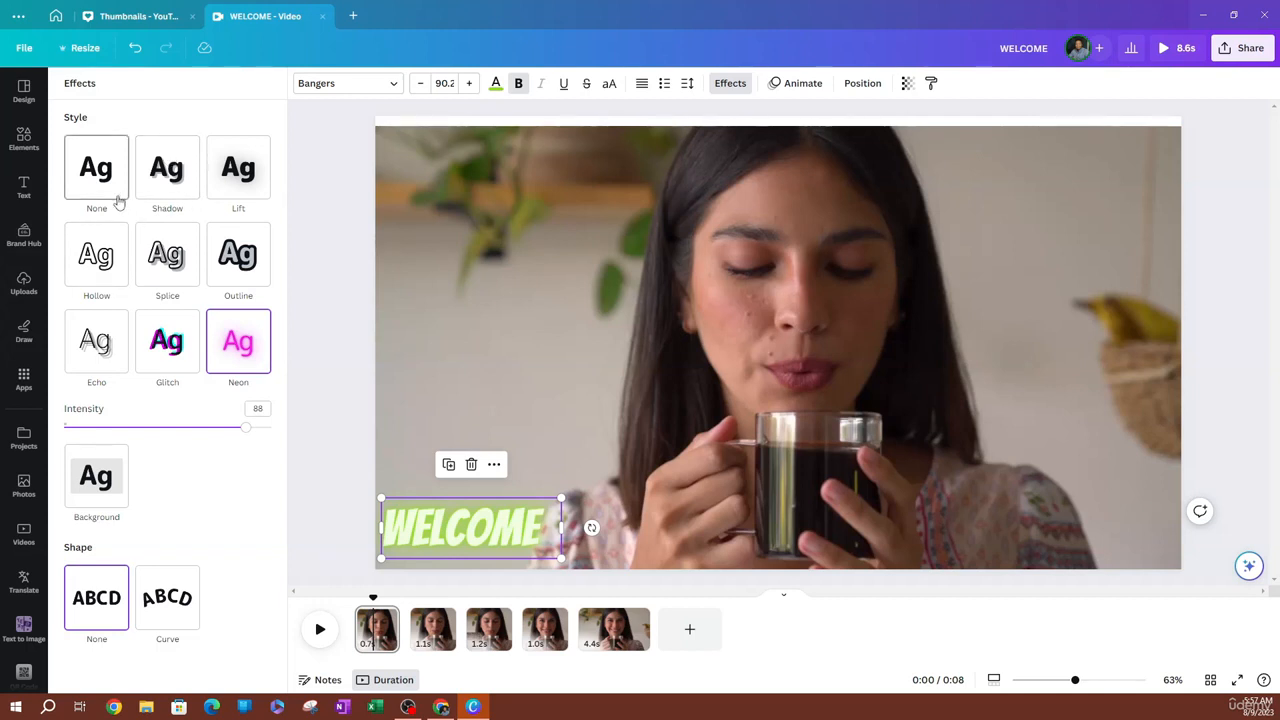
click(240, 362)
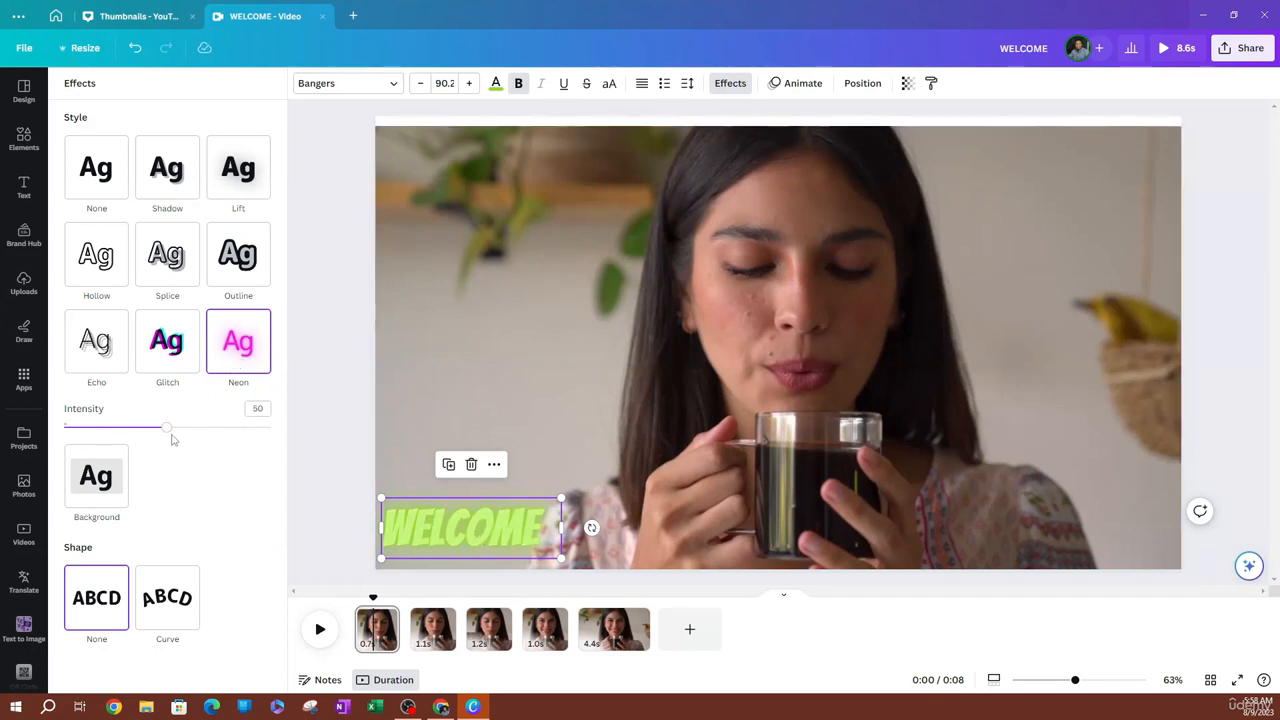
drag(168, 432, 210, 416)
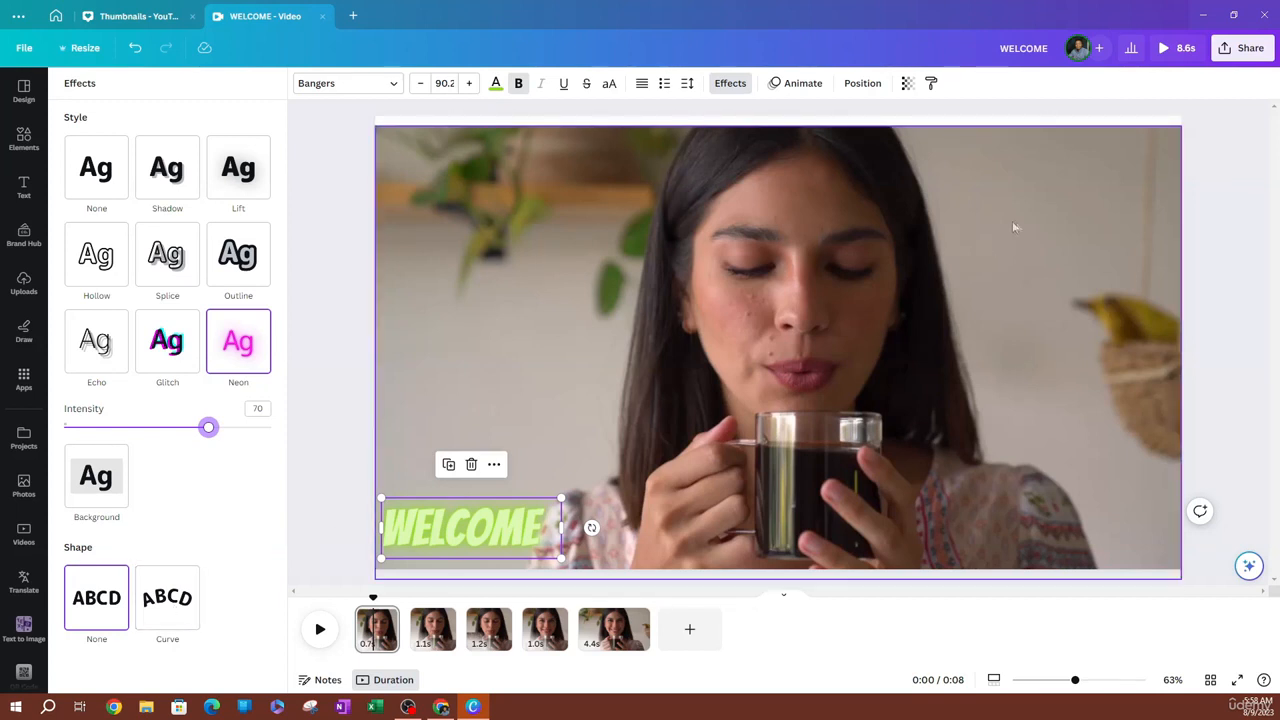
- Apply the Typewriter text animation to the WELCOME text
click(800, 83)
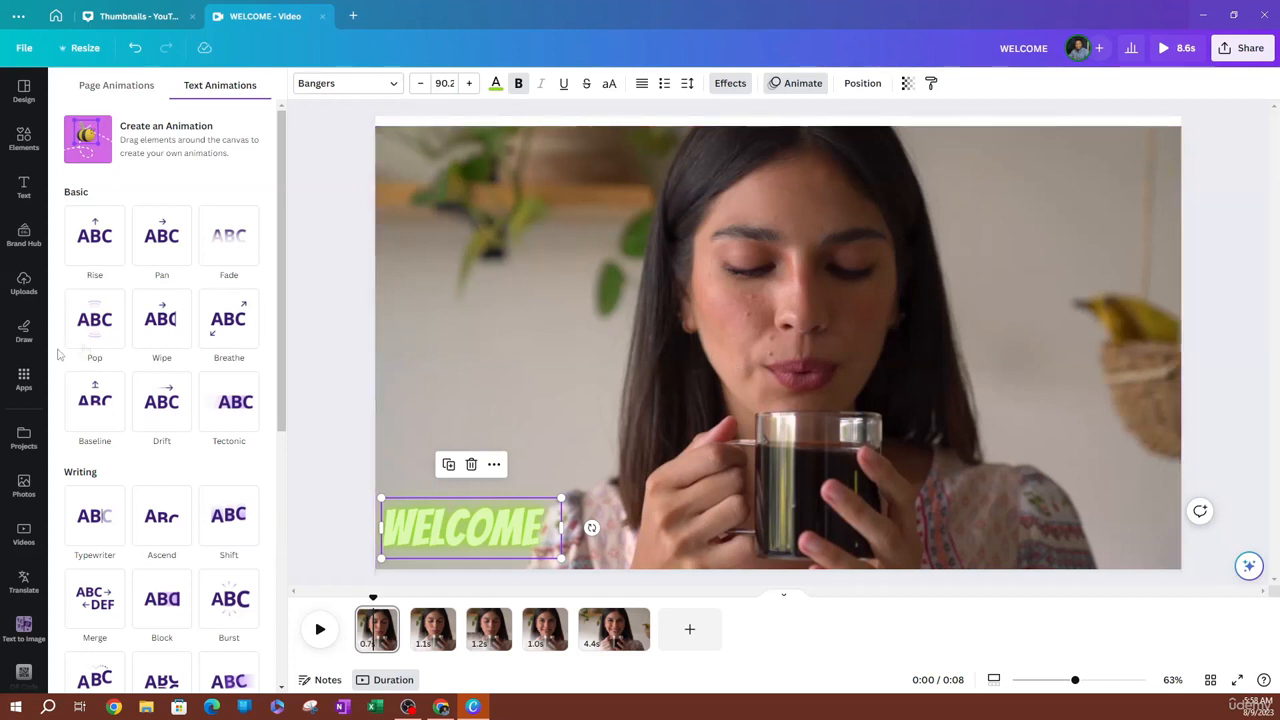
click(215, 326)
click(231, 417)
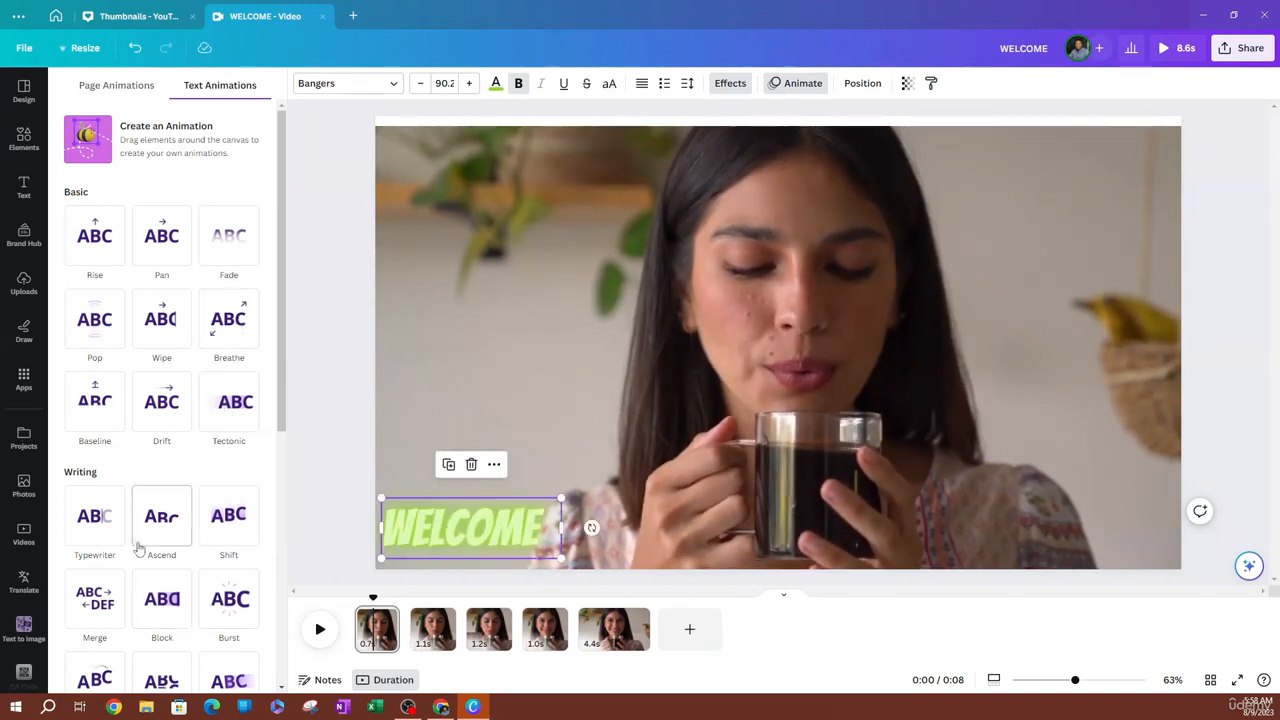
scroll(99, 460, down, 1)
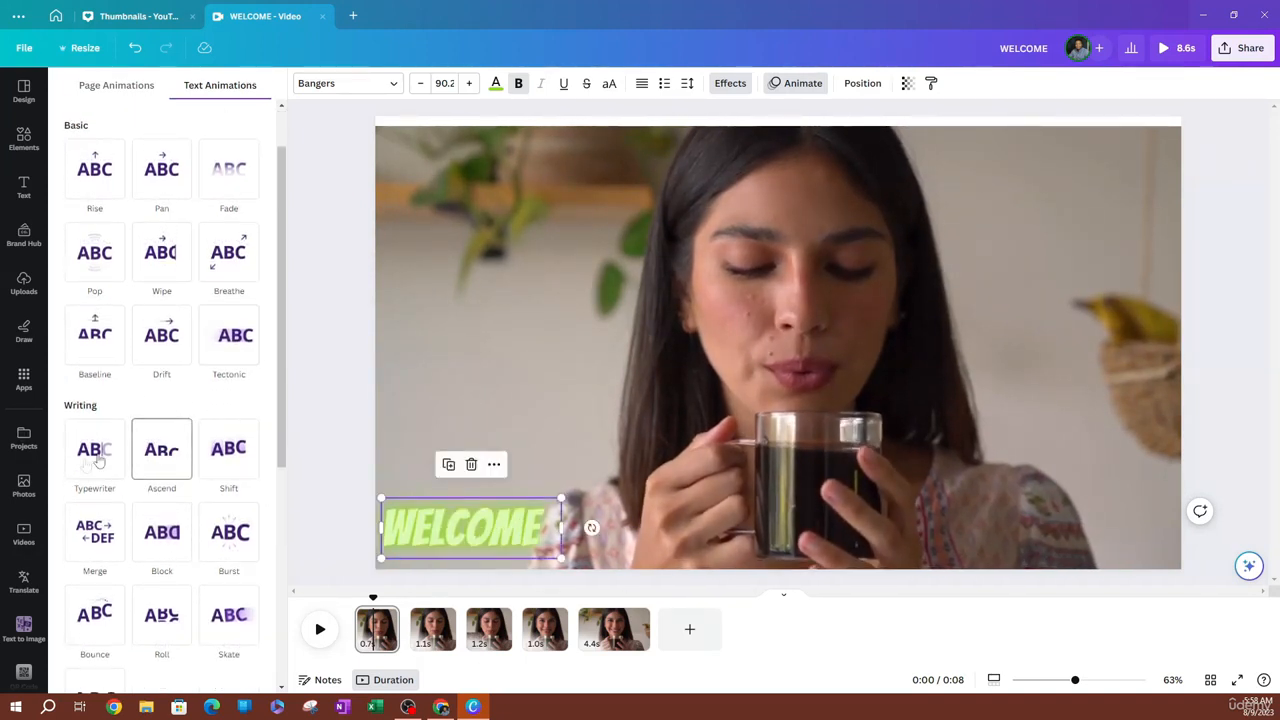
click(90, 460)
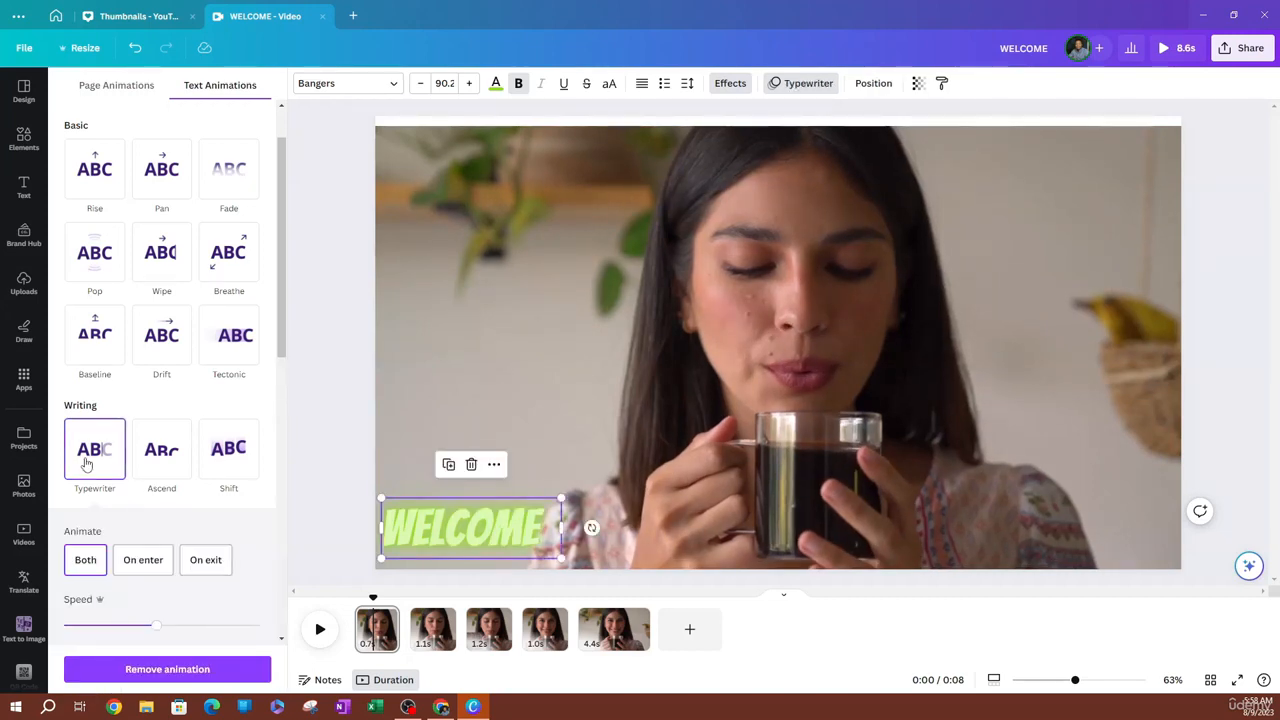
scroll(104, 450, down, 1)
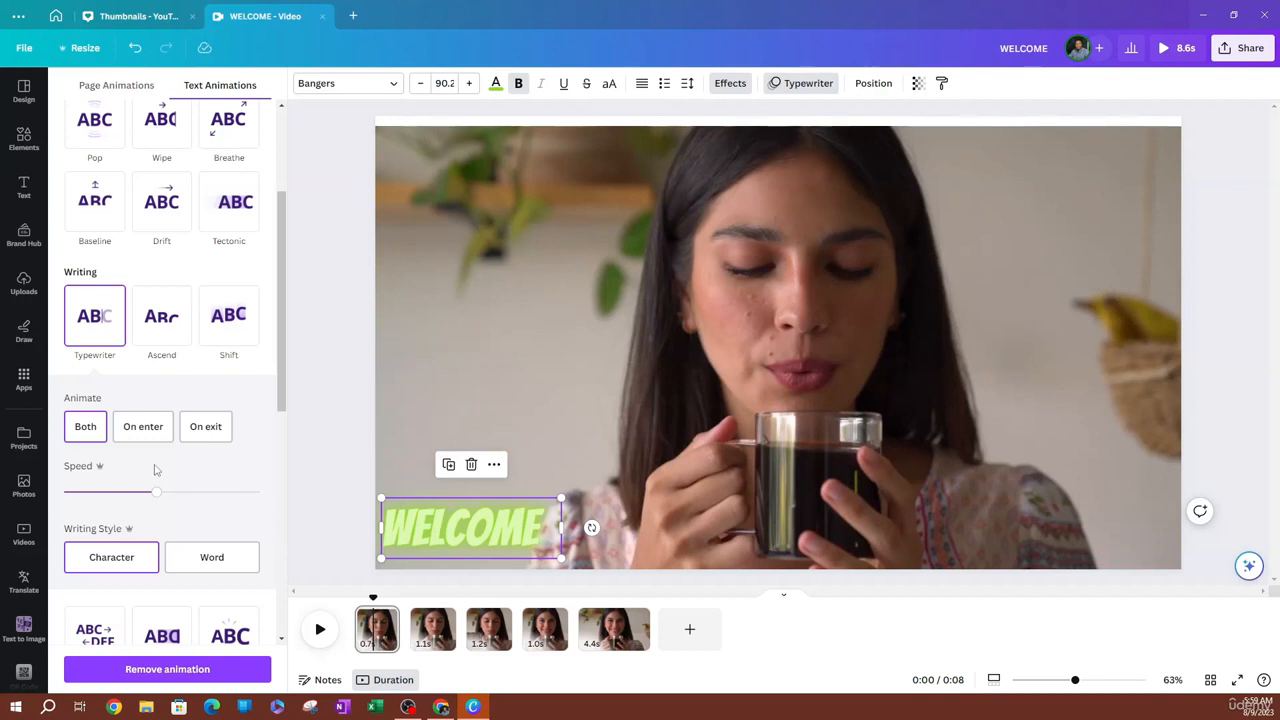
- Set the WELCOME text's Typewriter animation to run on both enter and exit, slightly faster, with the Character writing style
click(85, 427)
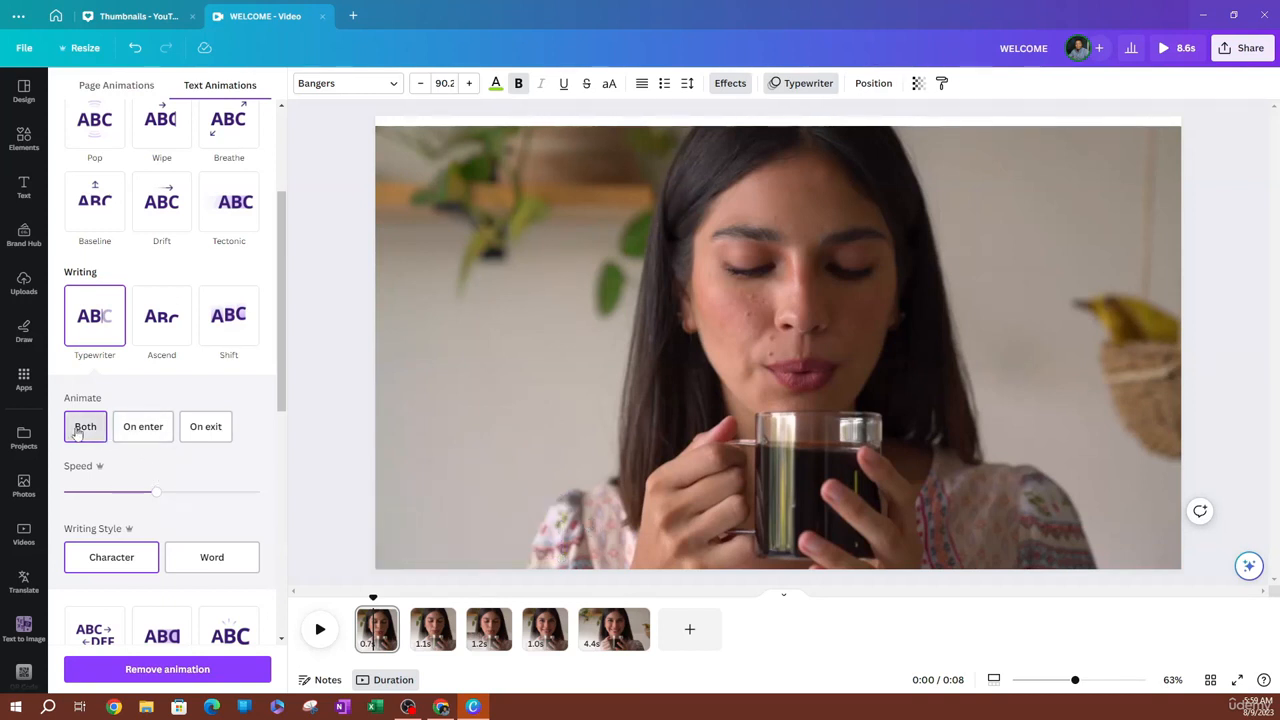
mouse_move(153, 500)
mouse_down()
mouse_move(131, 493)
mouse_move(175, 493)
mouse_up()
click(100, 566)
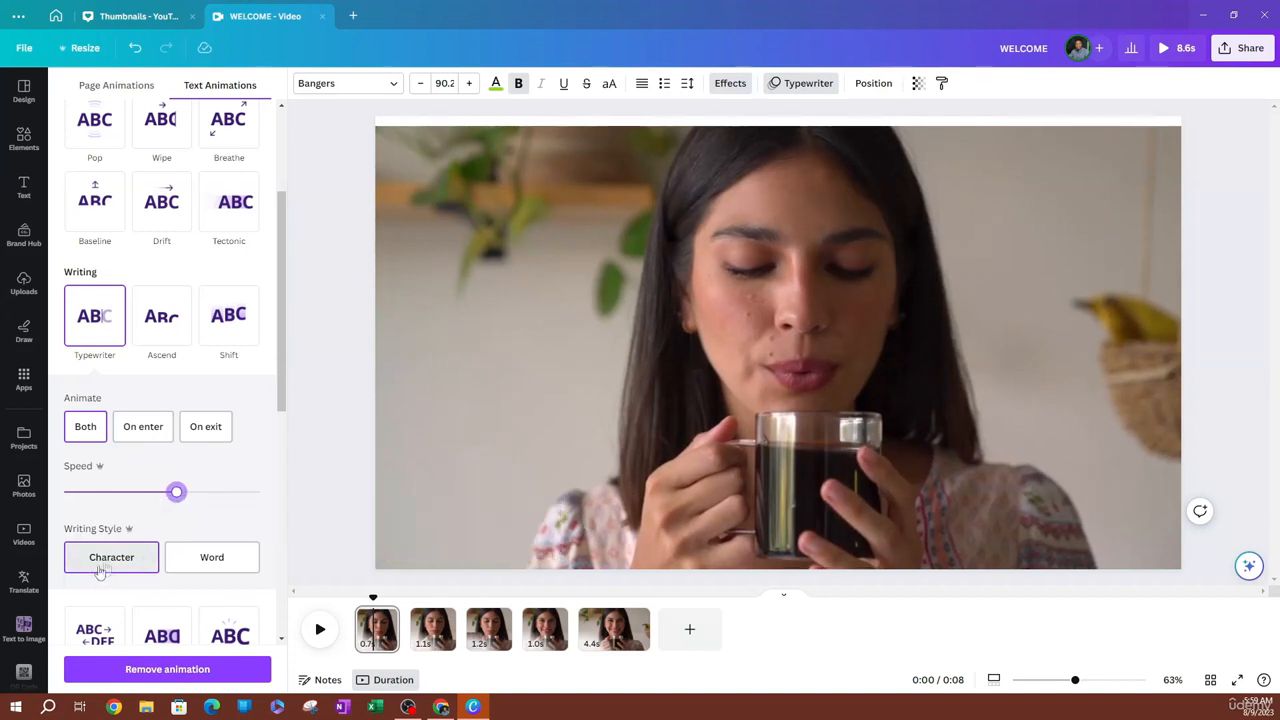
scroll(229, 505, down, 2)
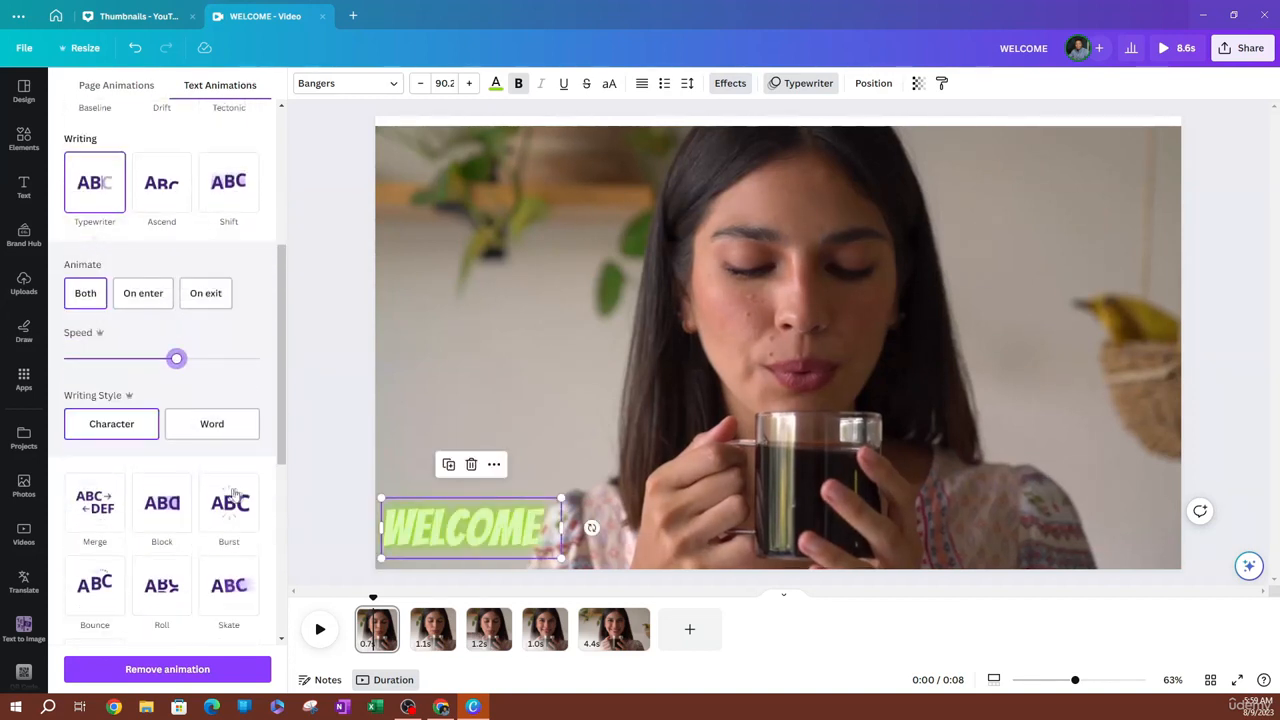
click(99, 432)
scroll(183, 480, down, 5)
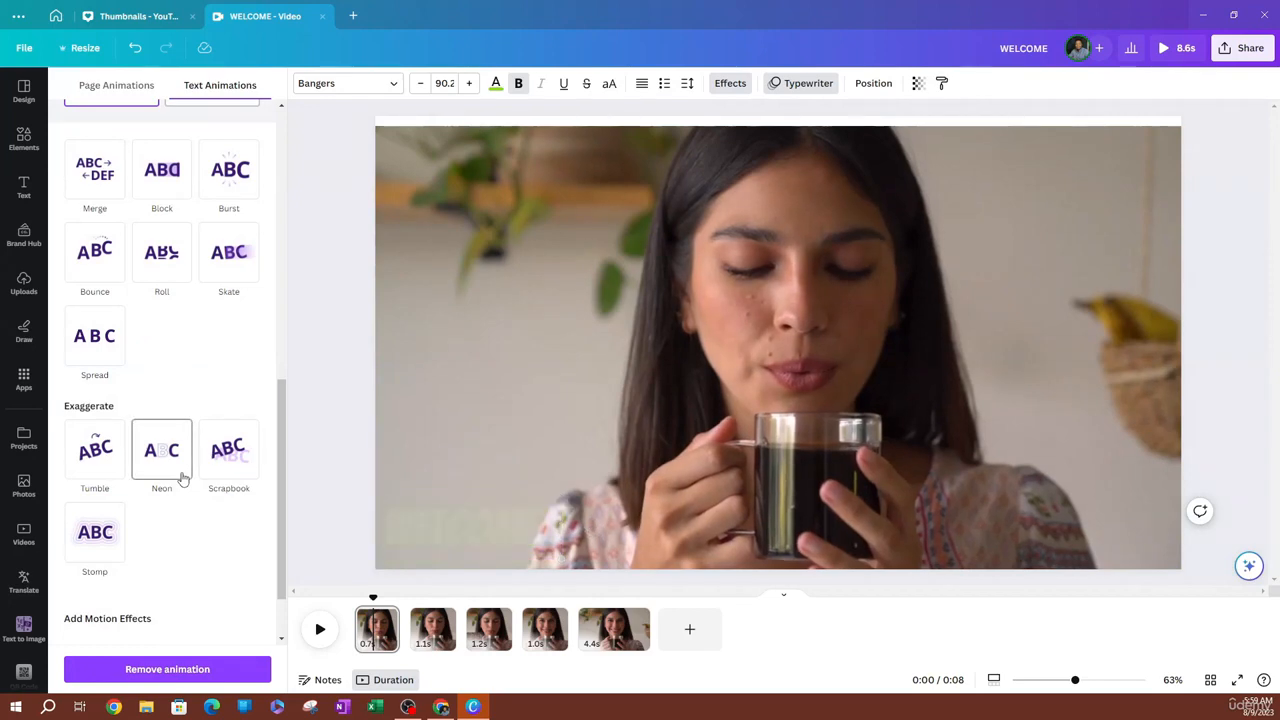
scroll(177, 480, down, 1)
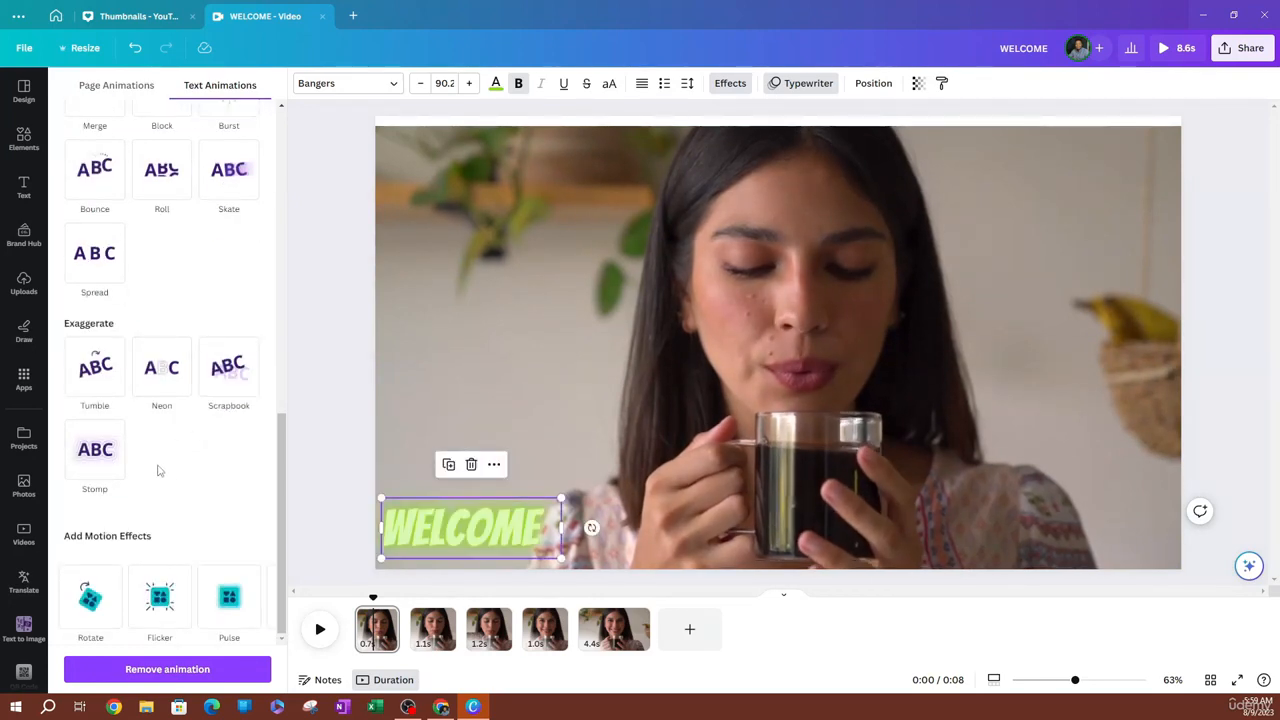
scroll(155, 465, up, 10)
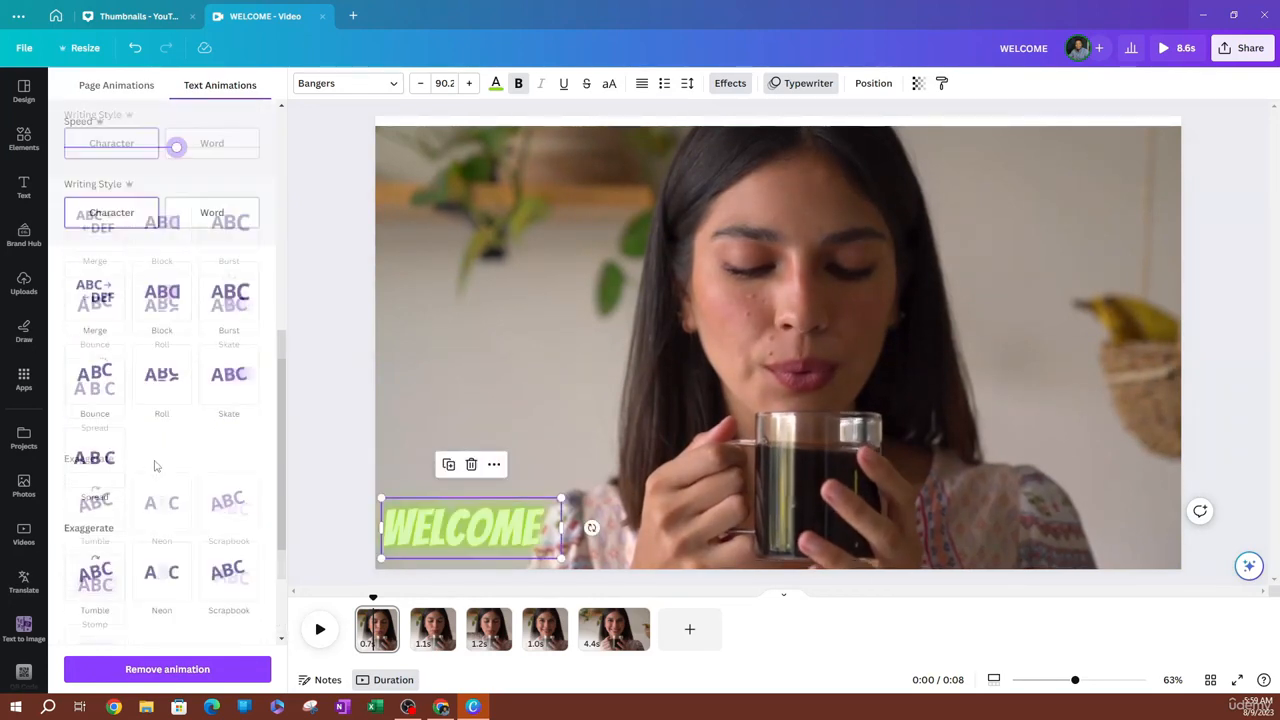
scroll(160, 381, up, 3)
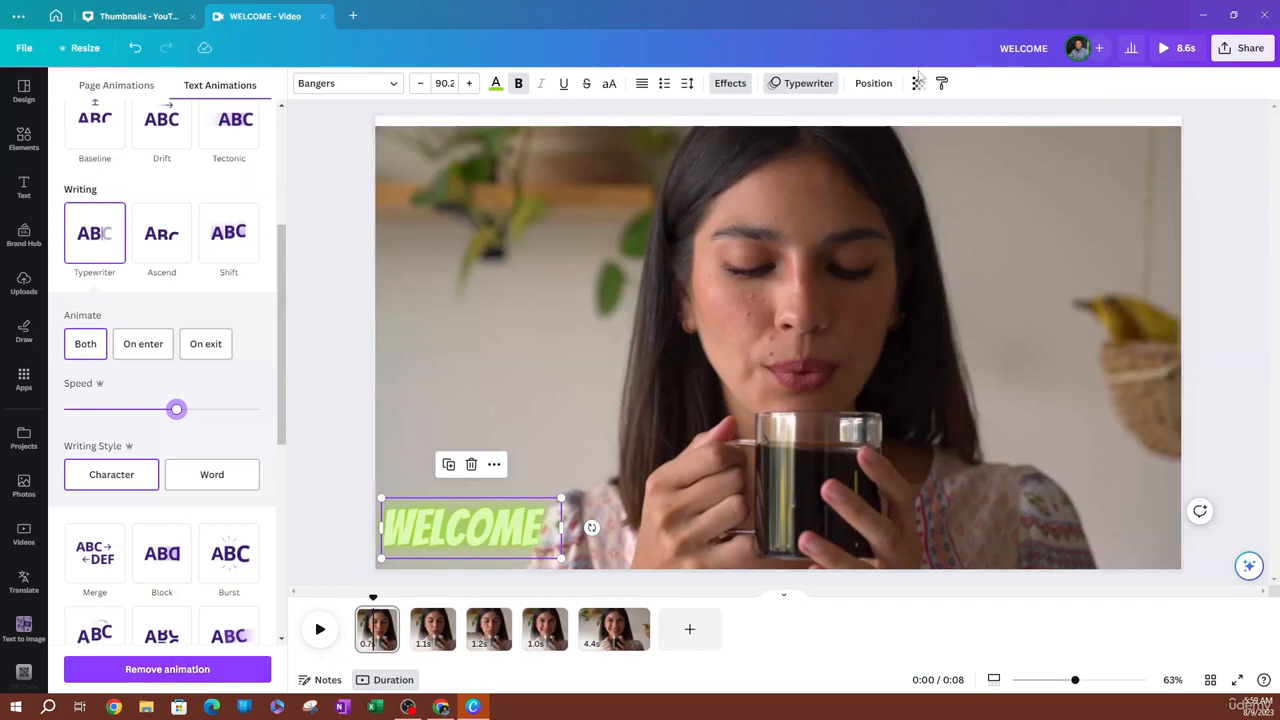
- Align the WELCOME text to the left and bottom edges of the page
click(869, 86)
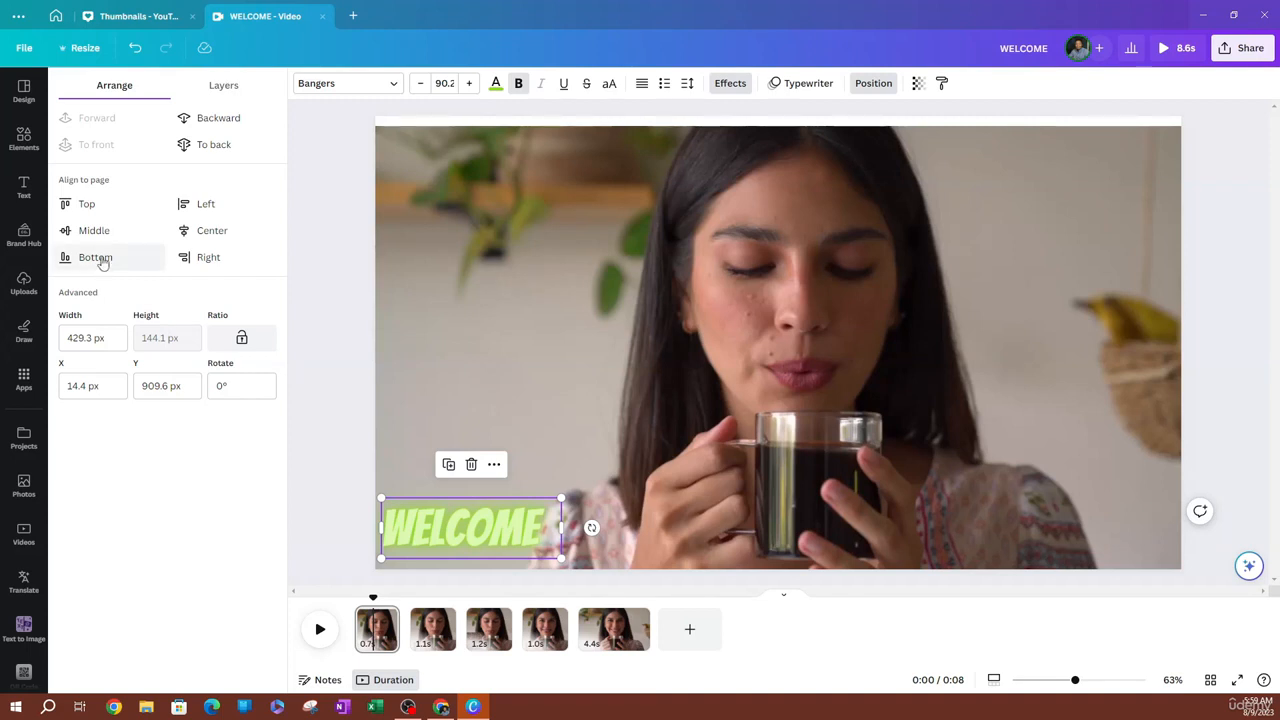
click(205, 203)
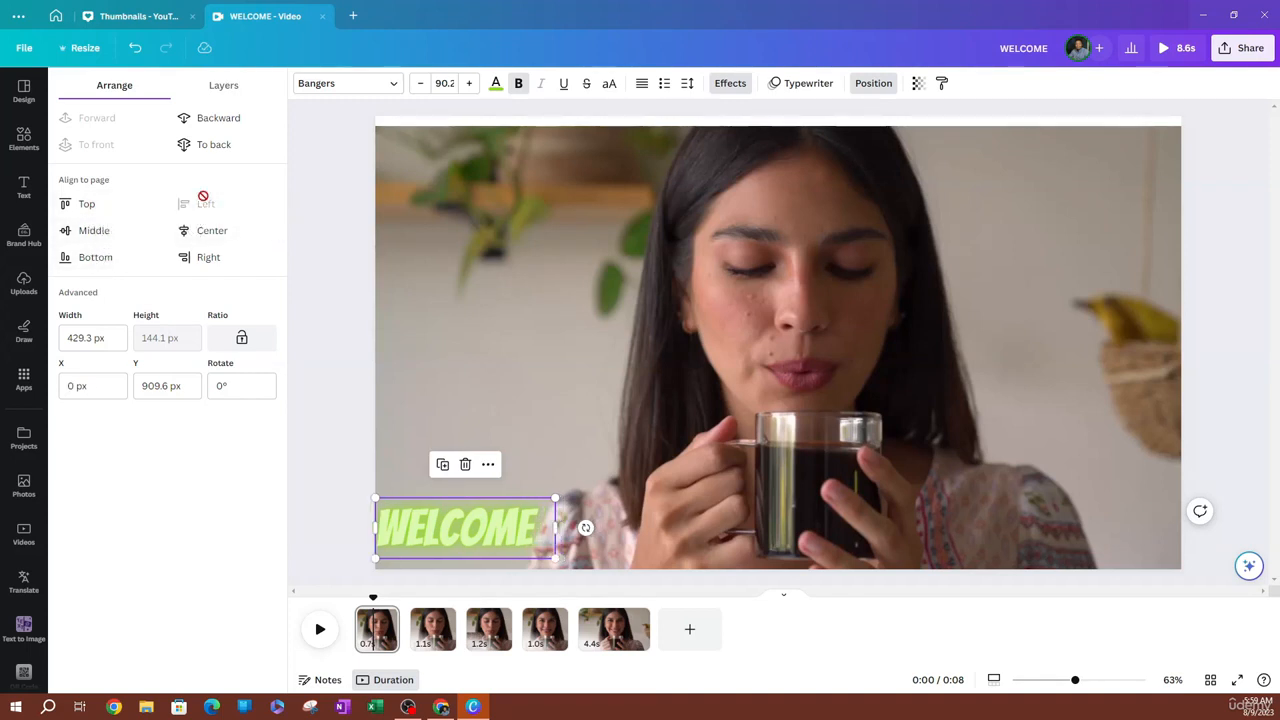
click(97, 259)
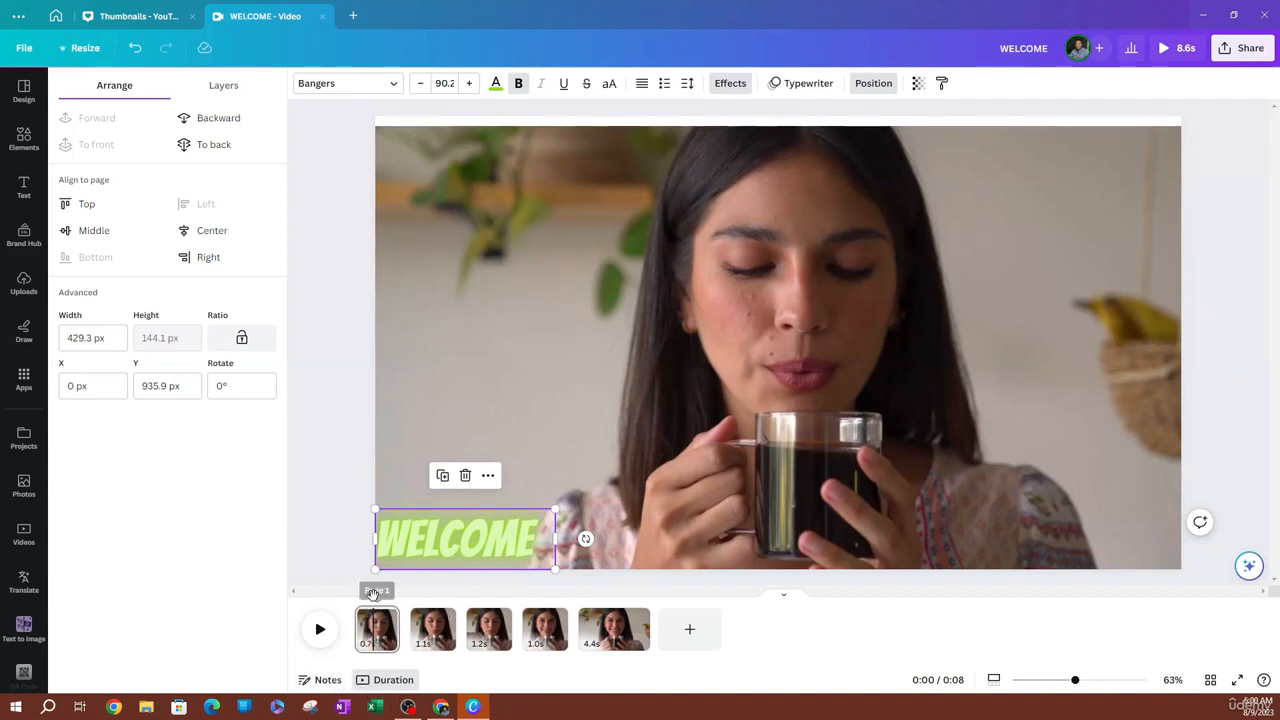
- Play the opening of the video twice from the start to preview the WELCOME text animation
drag(374, 598, 329, 601)
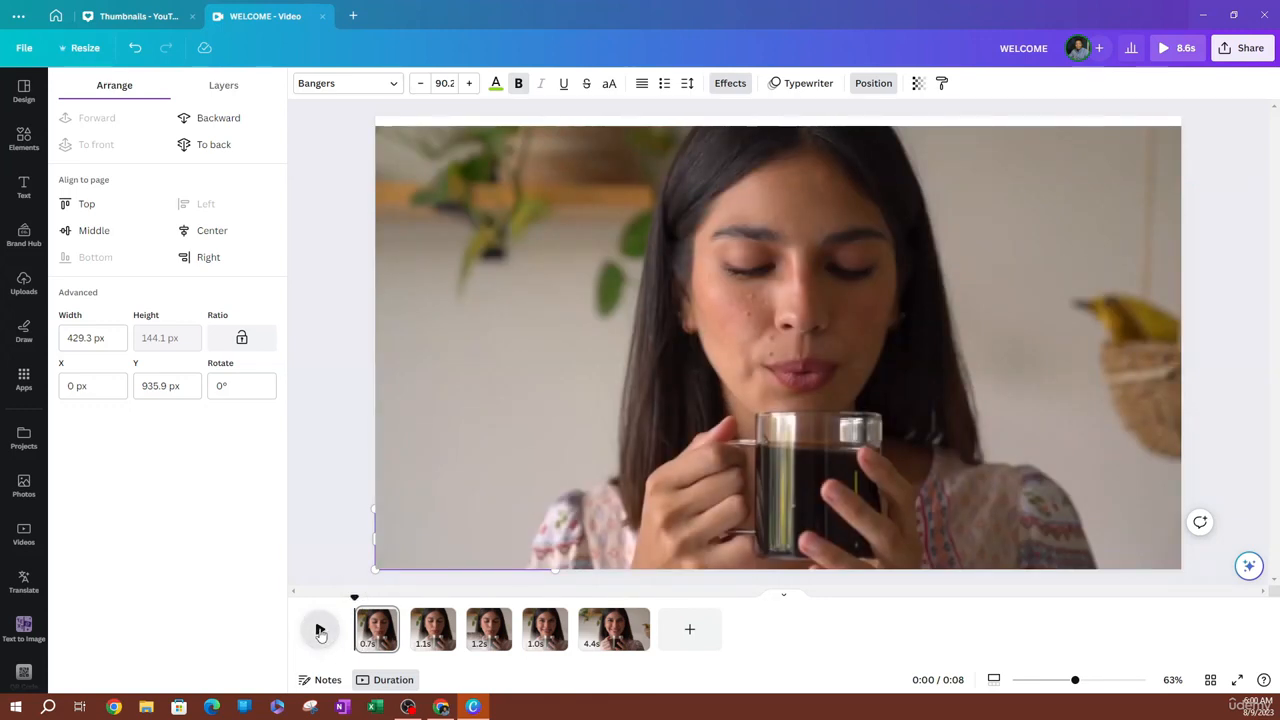
click(320, 628)
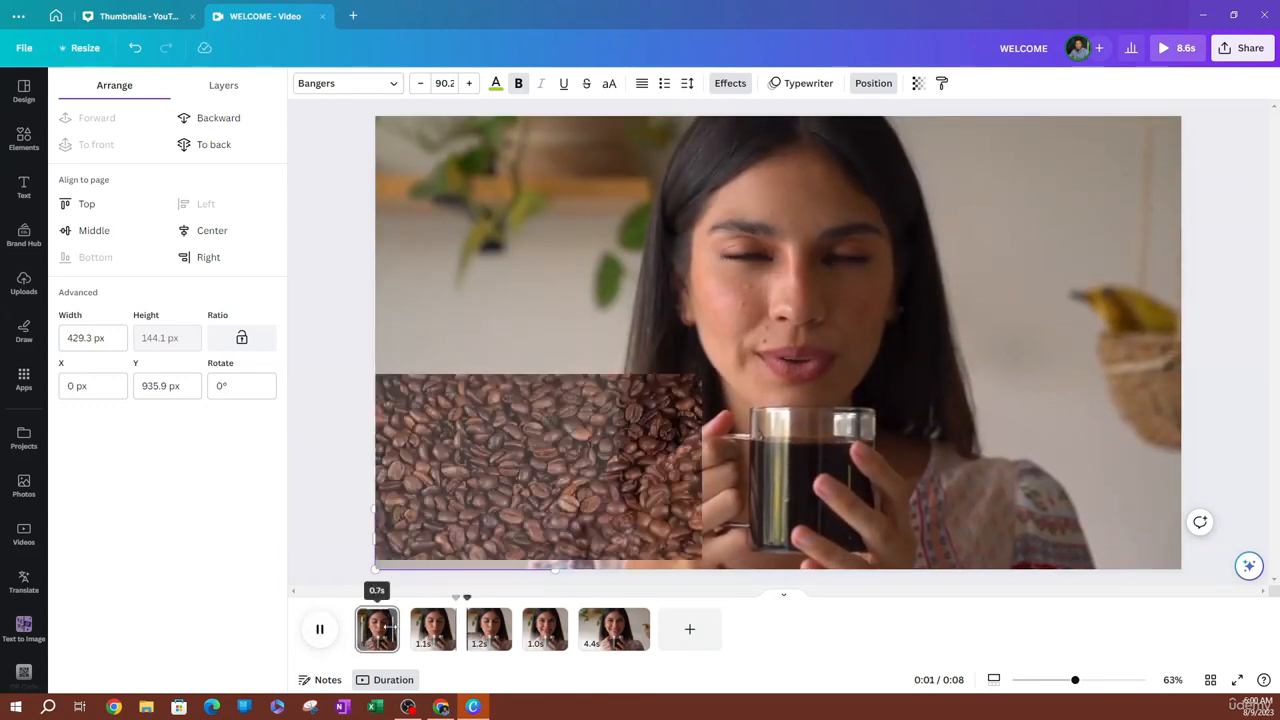
key(space)
drag(470, 600, 350, 598)
click(318, 627)
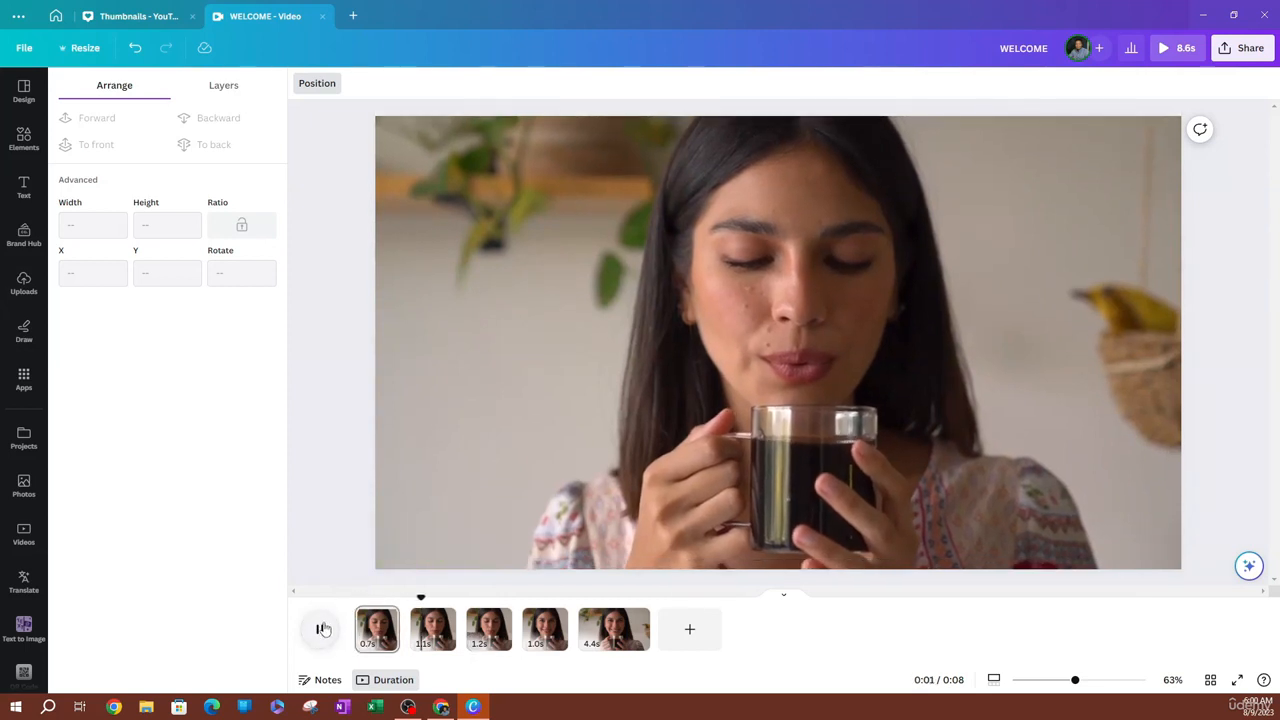
click(321, 627)
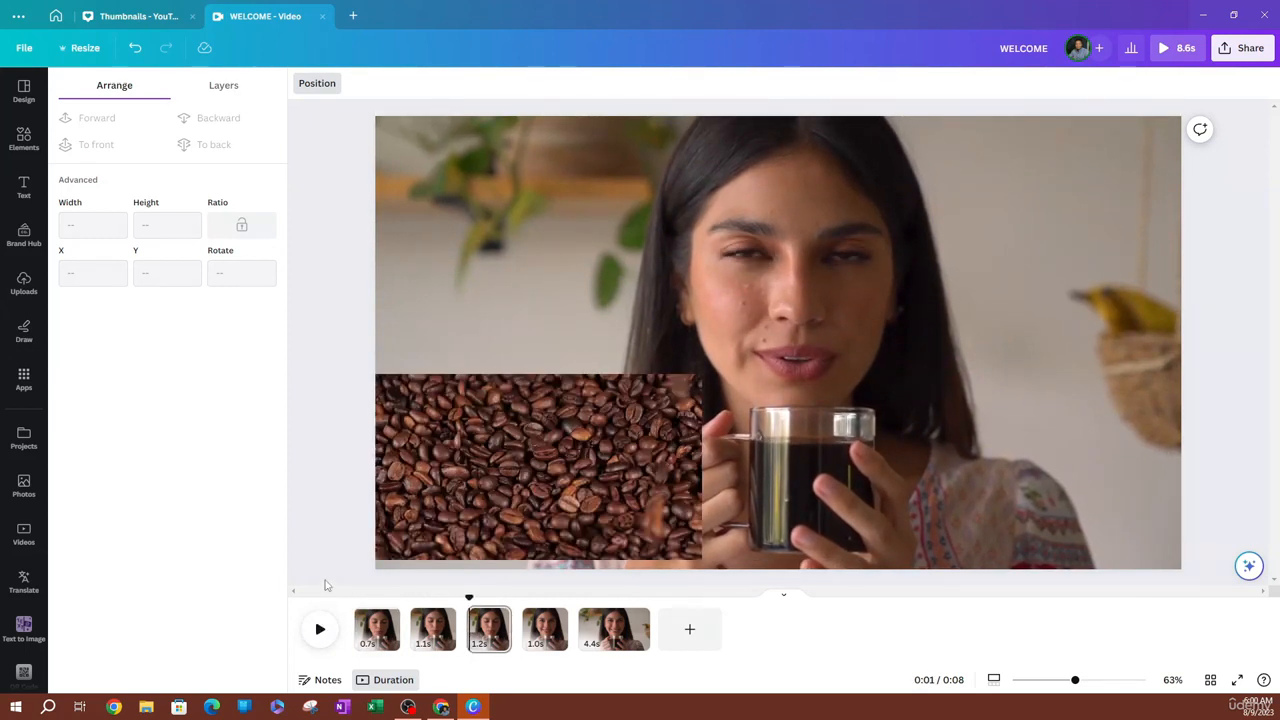